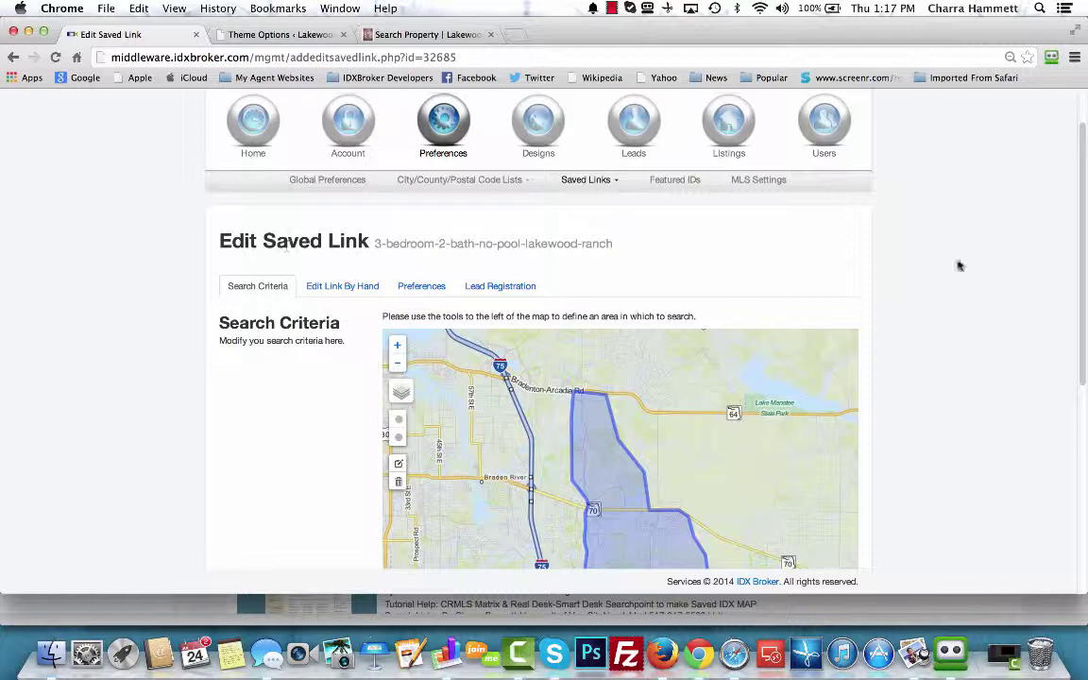
# Step: Pan and zoom the map to check the Lakewood Ranch search polygon
pyautogui.scroll(-5, 934, 325)
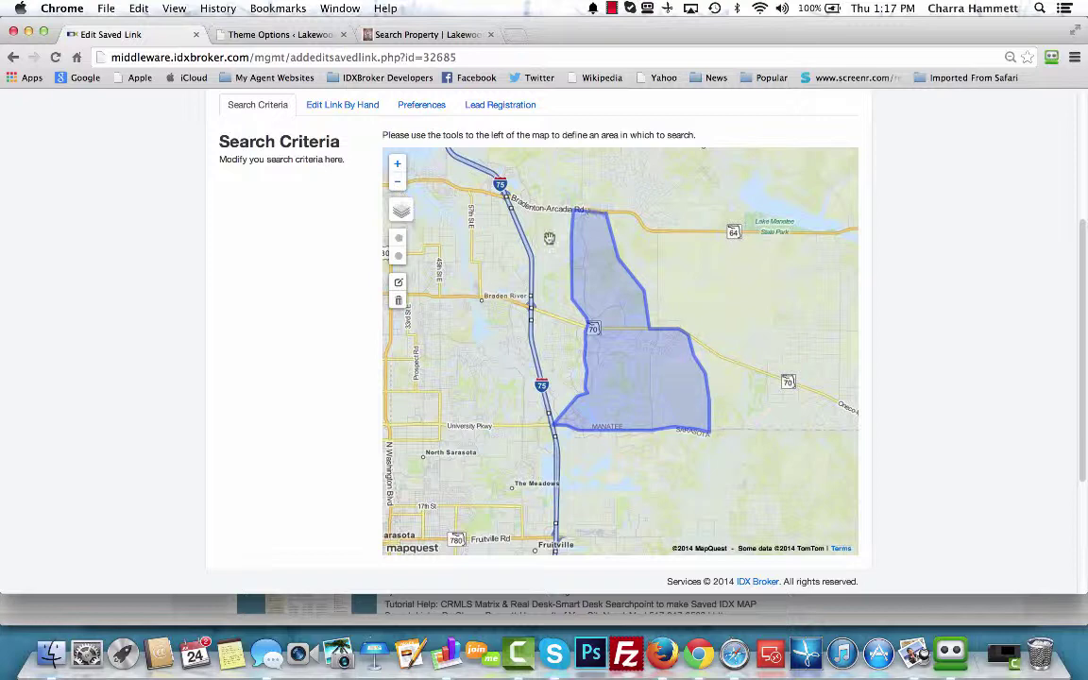
pyautogui.scroll(1, 730, 379)
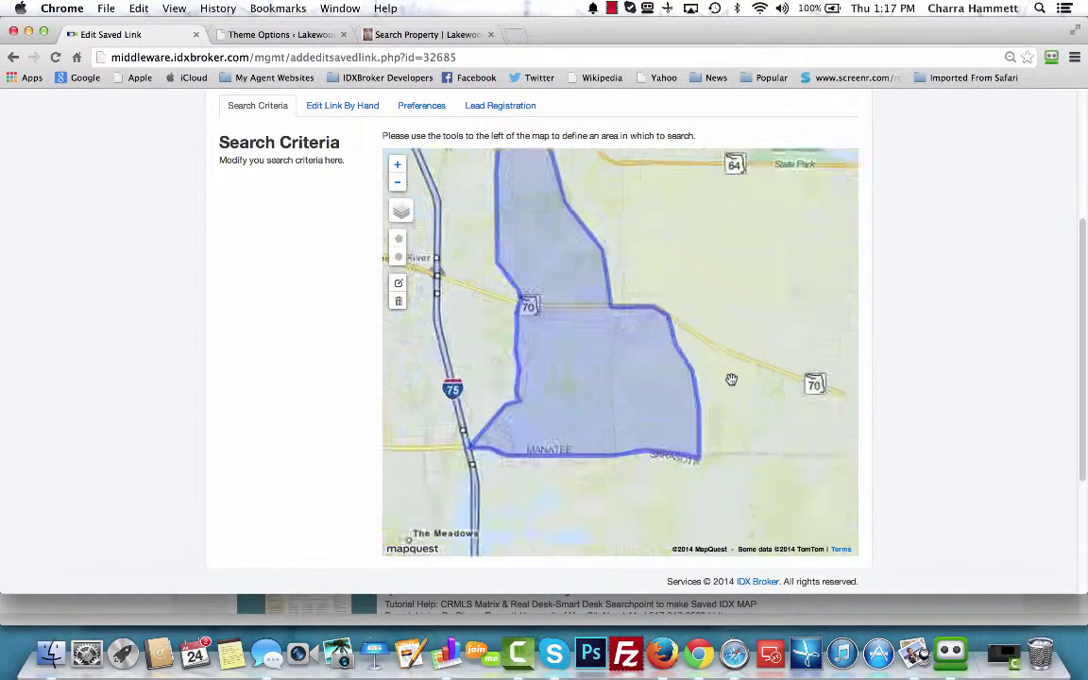
pyautogui.scroll(1, 755, 387)
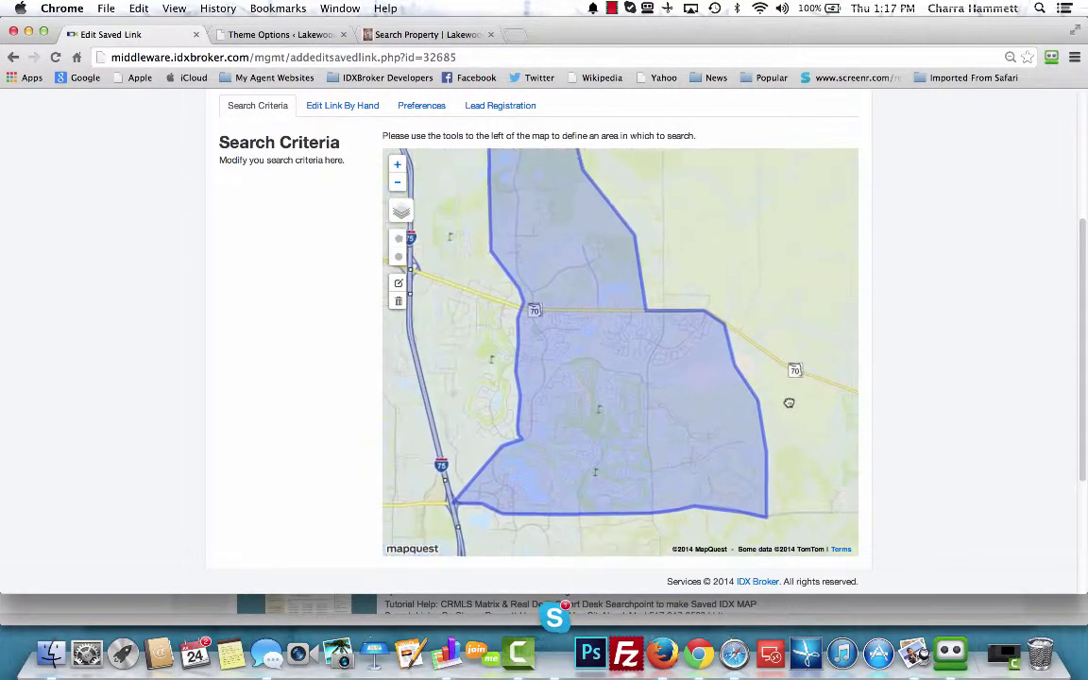
pyautogui.moveTo(788, 402); pyautogui.dragTo(801, 443)
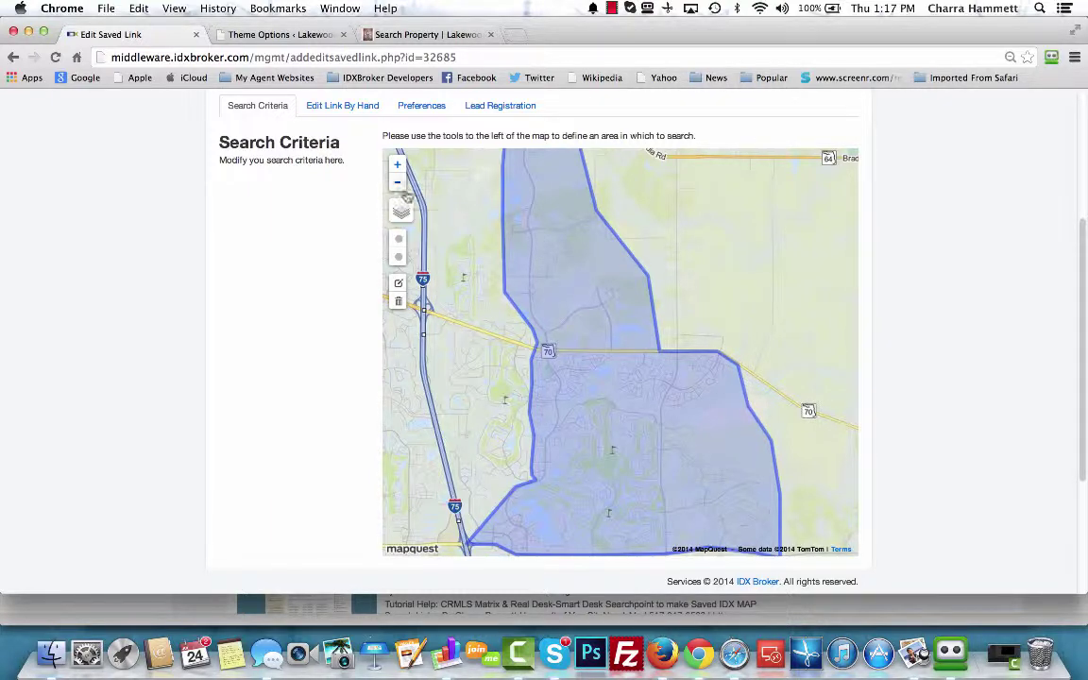
pyautogui.click(399, 183)
pyautogui.click(396, 164)
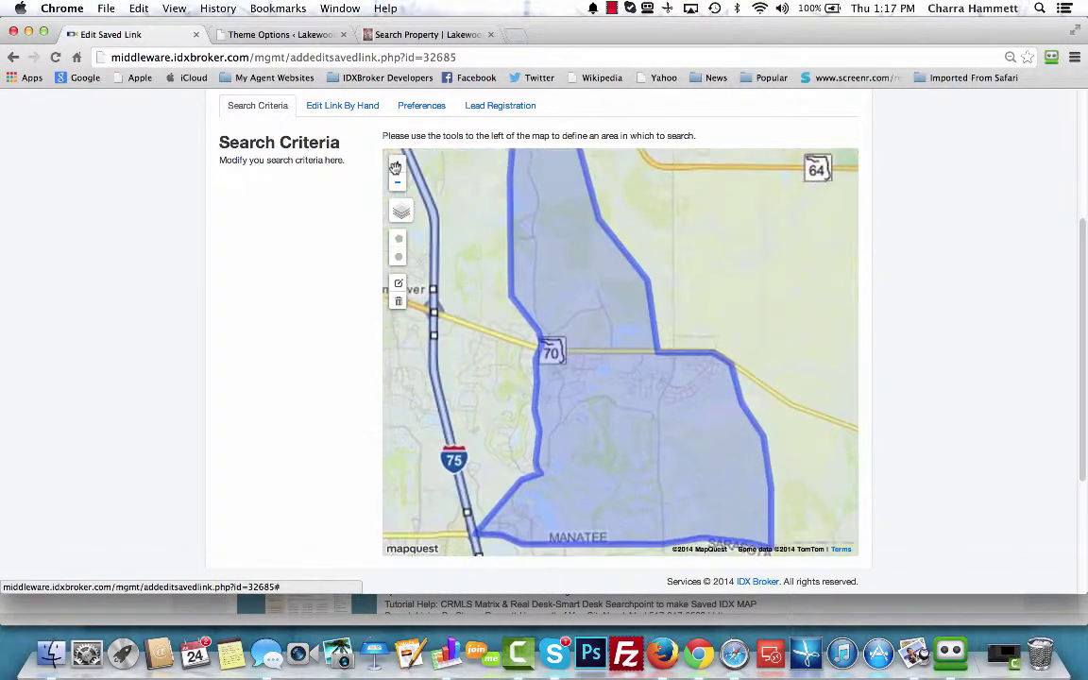
pyautogui.scroll(-5, 944, 478)
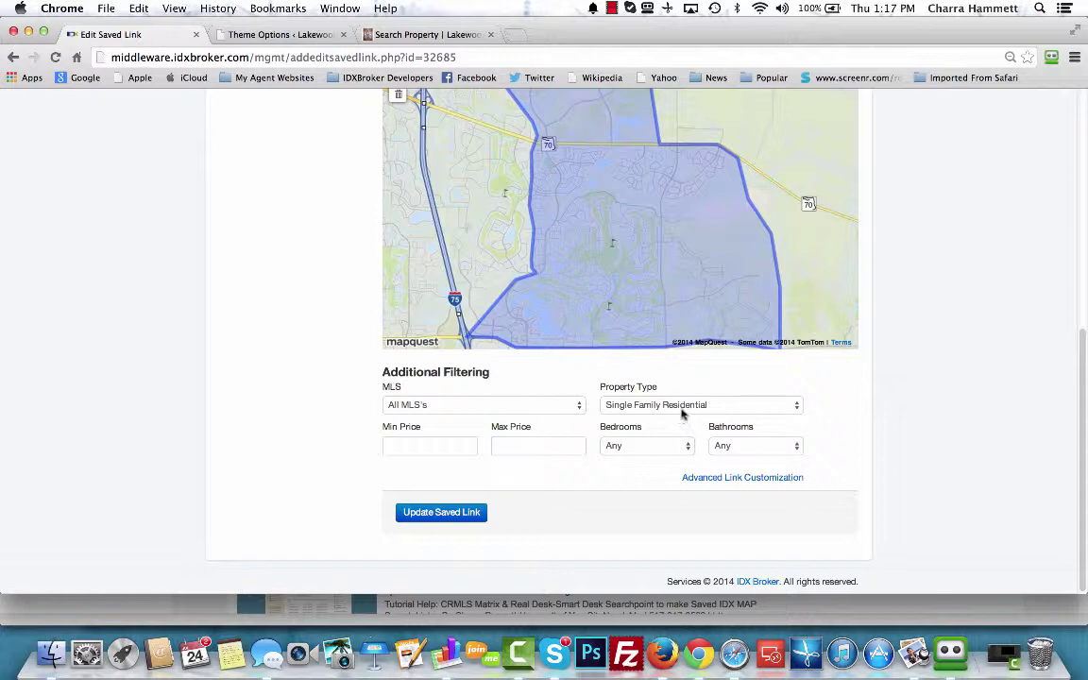
# Step: Require at least 3+ bedrooms and 2+ bathrooms in Additional Filtering
pyautogui.click(651, 446)
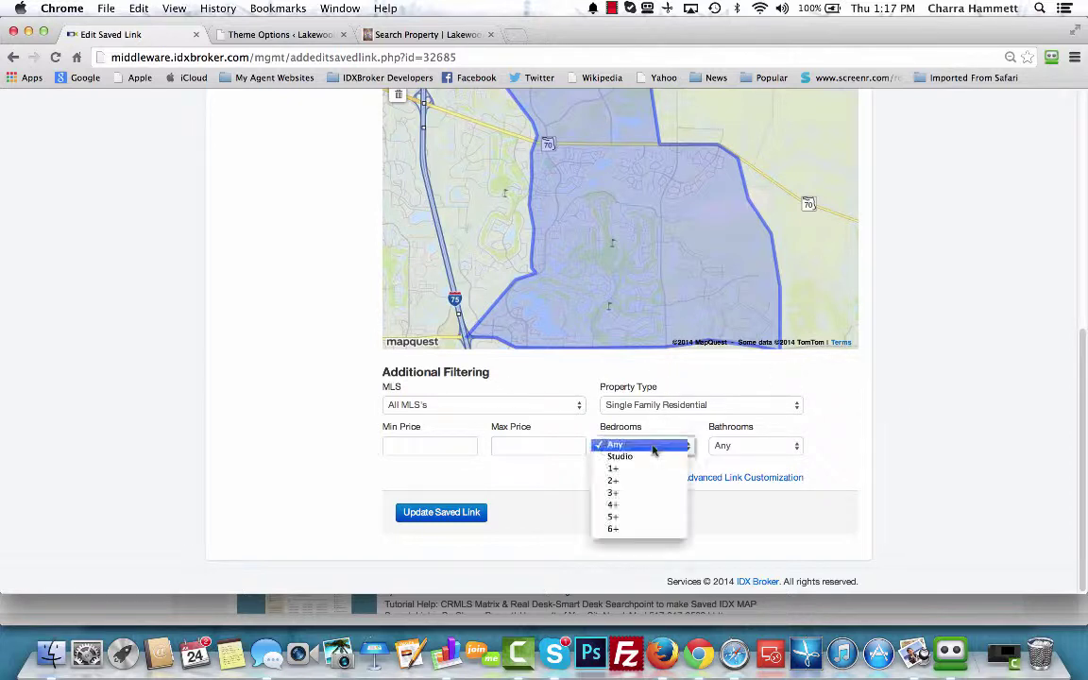
pyautogui.click(615, 501)
pyautogui.click(720, 451)
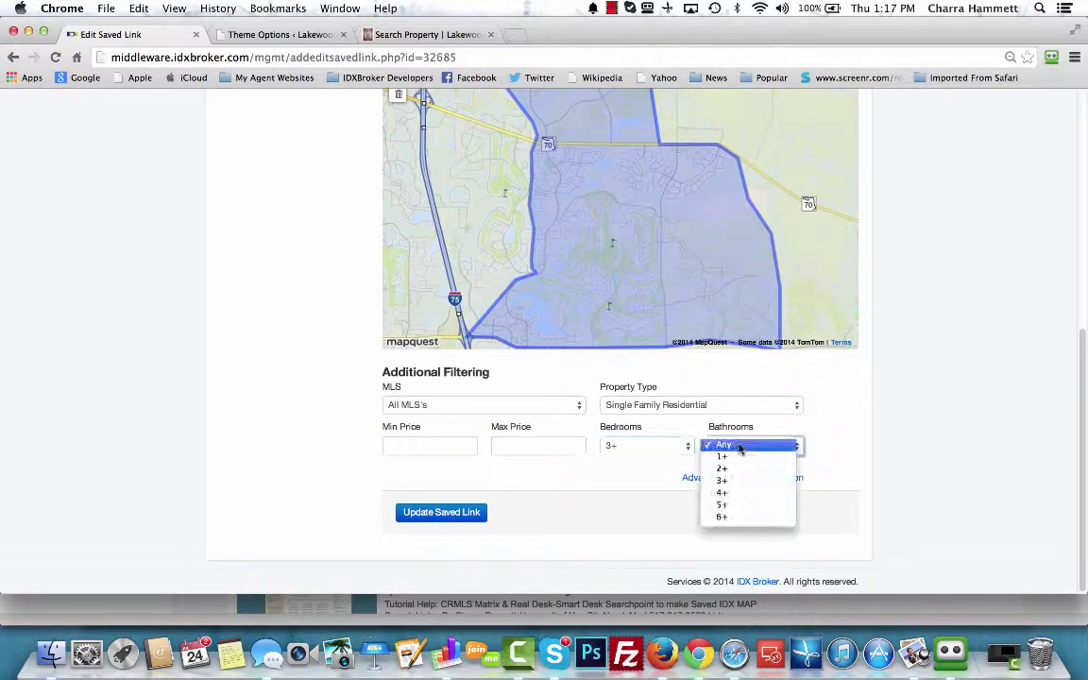
pyautogui.click(727, 469)
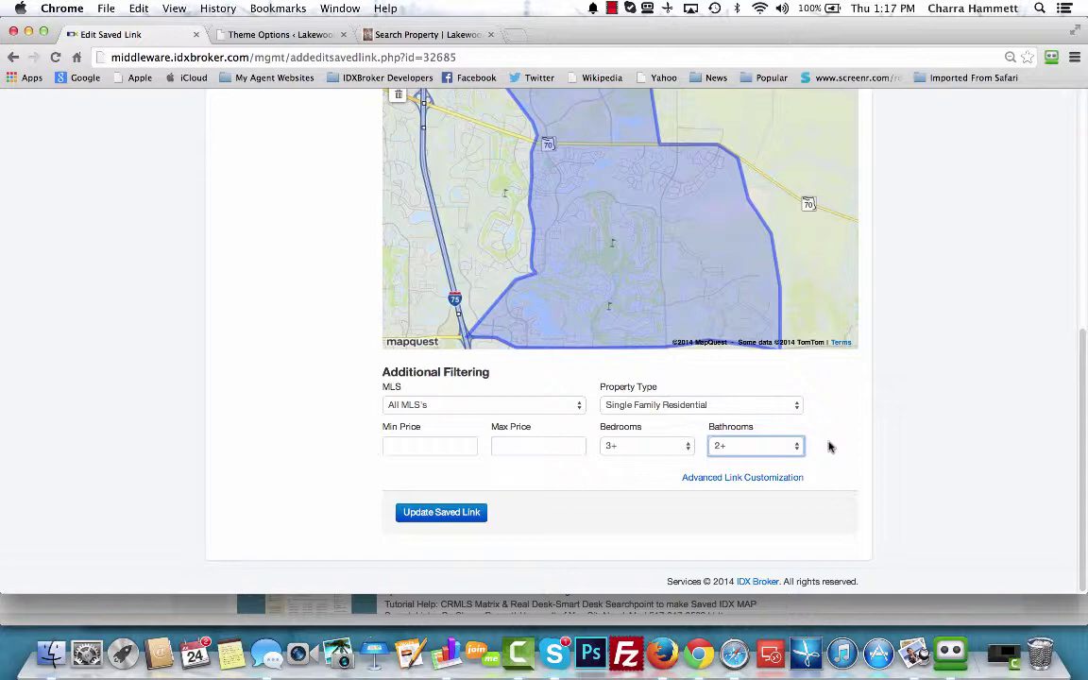
# Step: Run the Regal Touch Realty advanced search with Pool: None and select the URL's a_pool[]=None tail
pyautogui.click(457, 35)
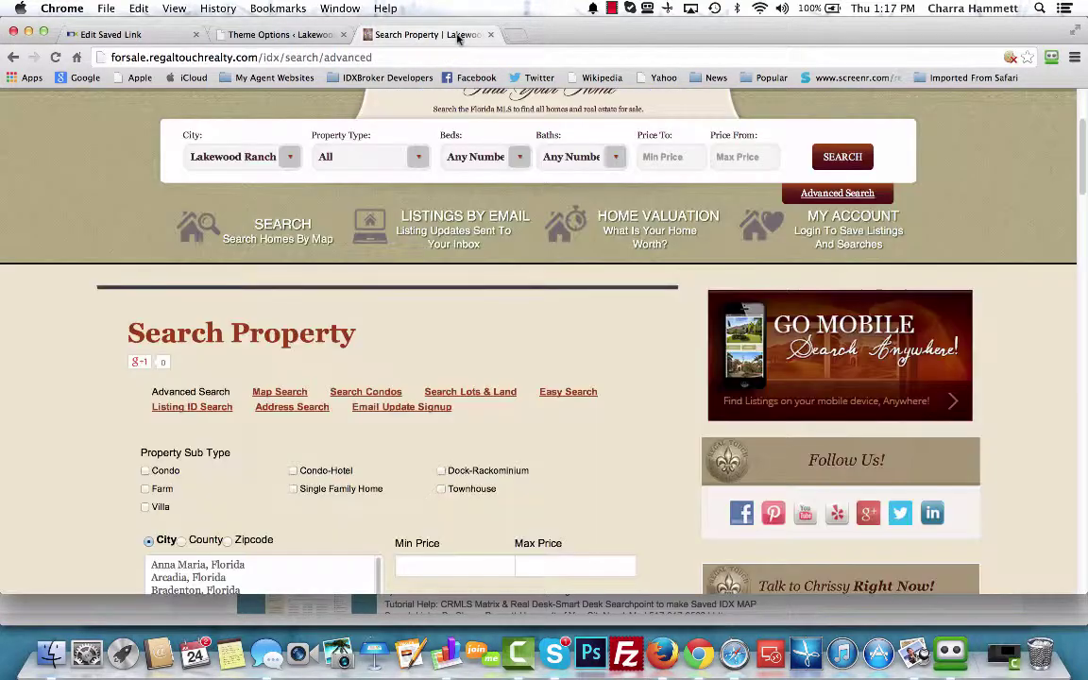
pyautogui.scroll(5, 71, 228)
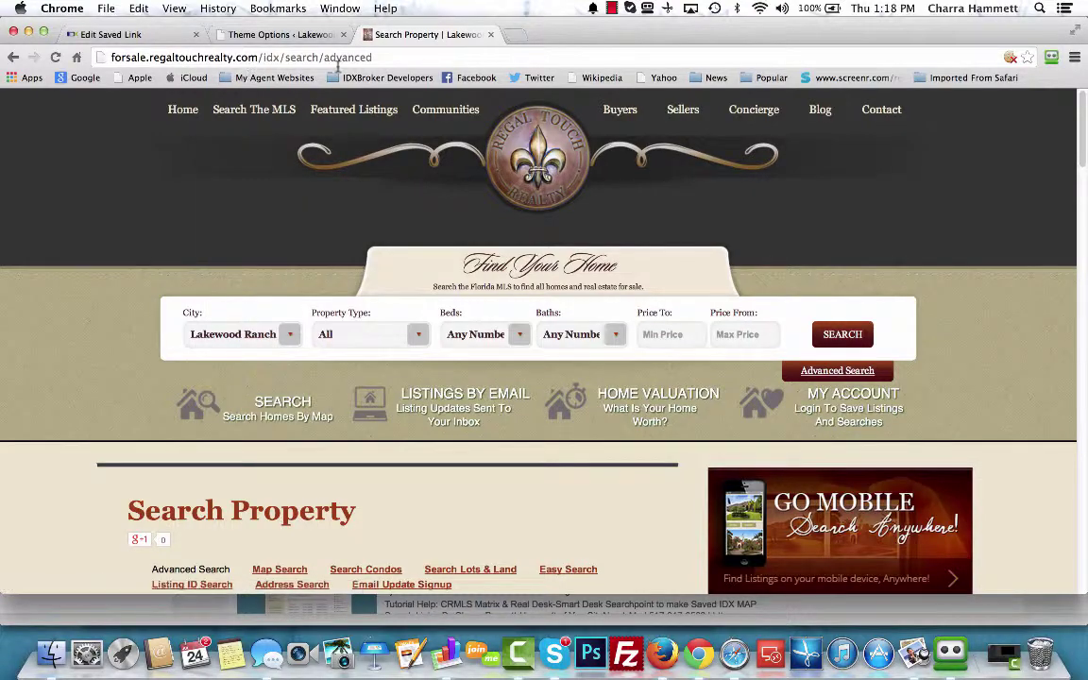
pyautogui.scroll(-10, 59, 361)
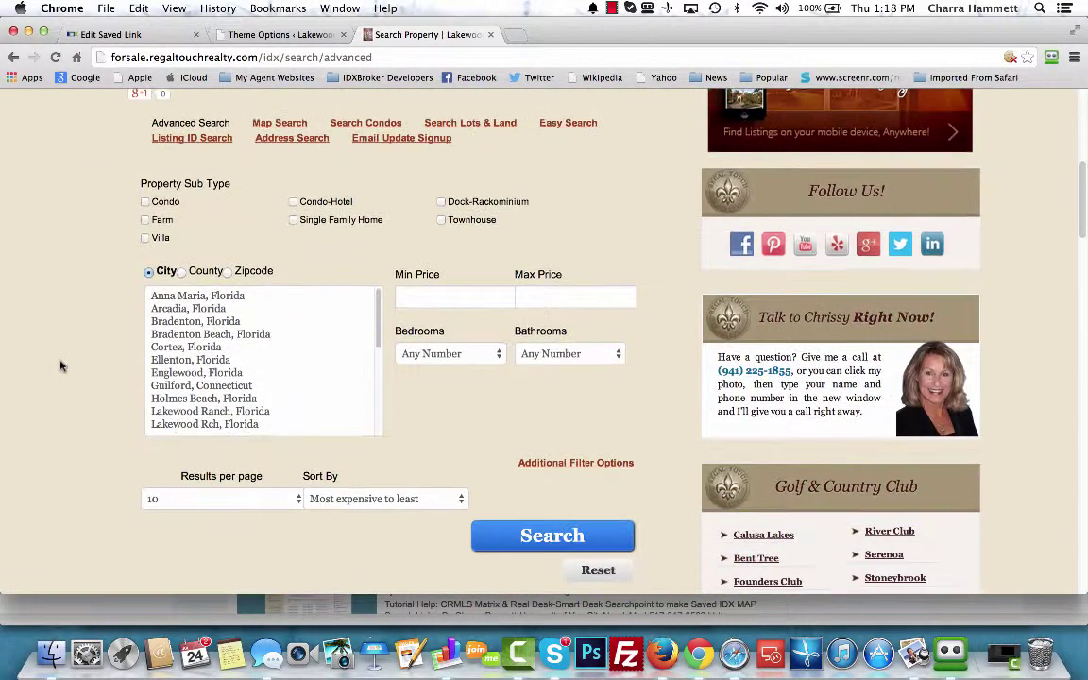
pyautogui.scroll(-3, 60, 365)
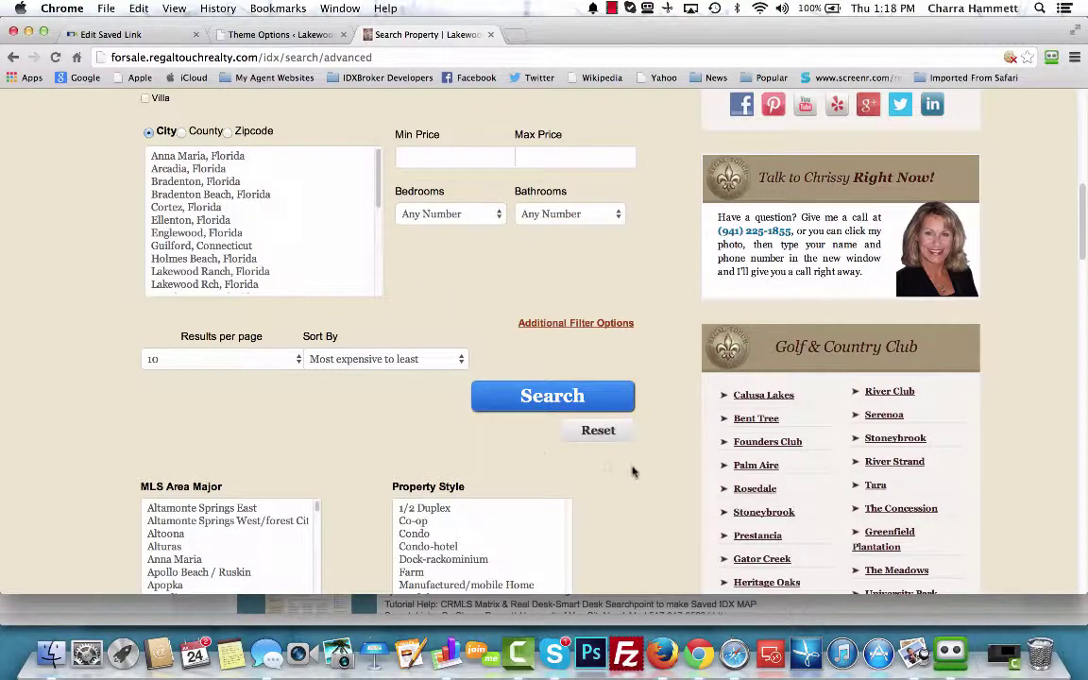
pyautogui.scroll(-4, 632, 470)
pyautogui.scroll(-5, 633, 472)
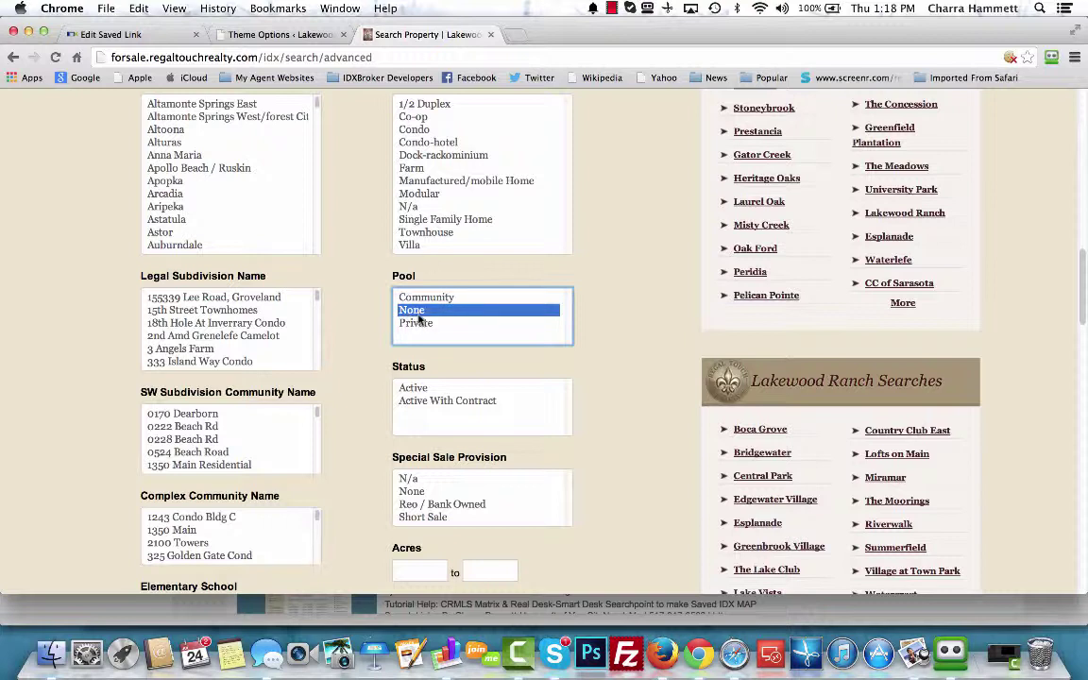
pyautogui.scroll(-15, 658, 447)
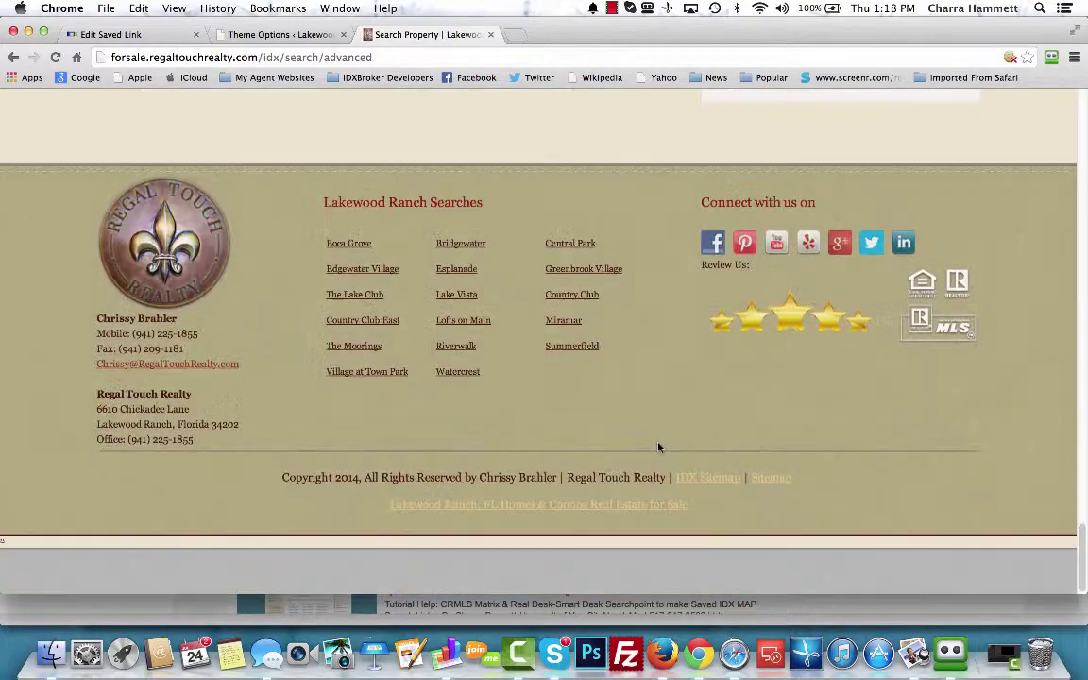
pyautogui.scroll(8, 655, 444)
pyautogui.scroll(10, 615, 261)
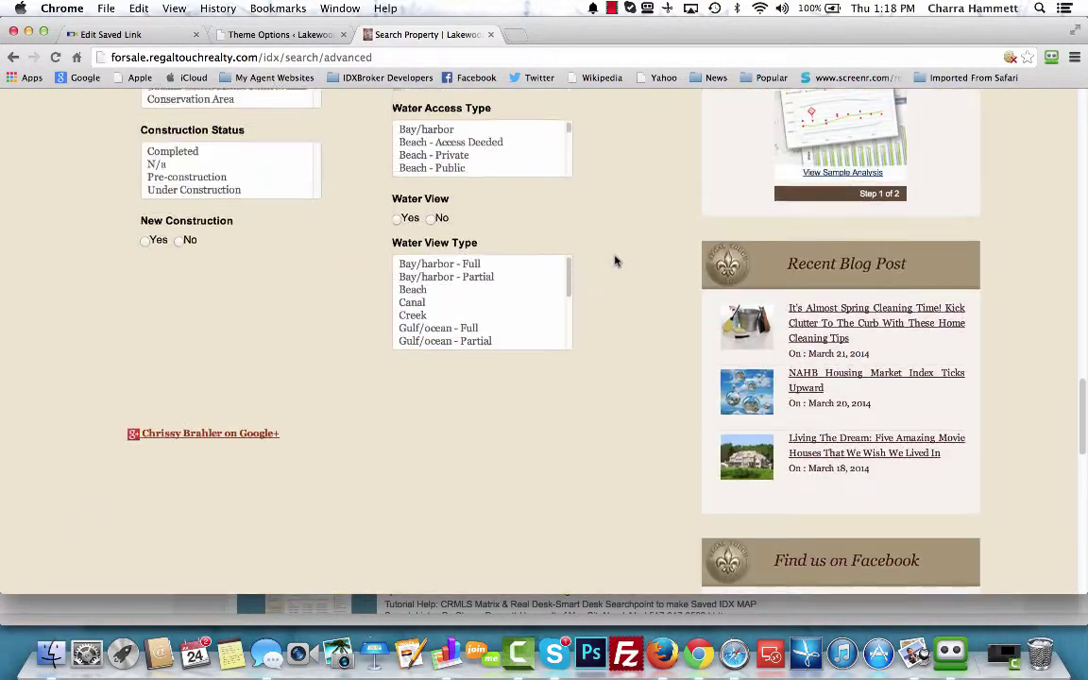
pyautogui.click(555, 178)
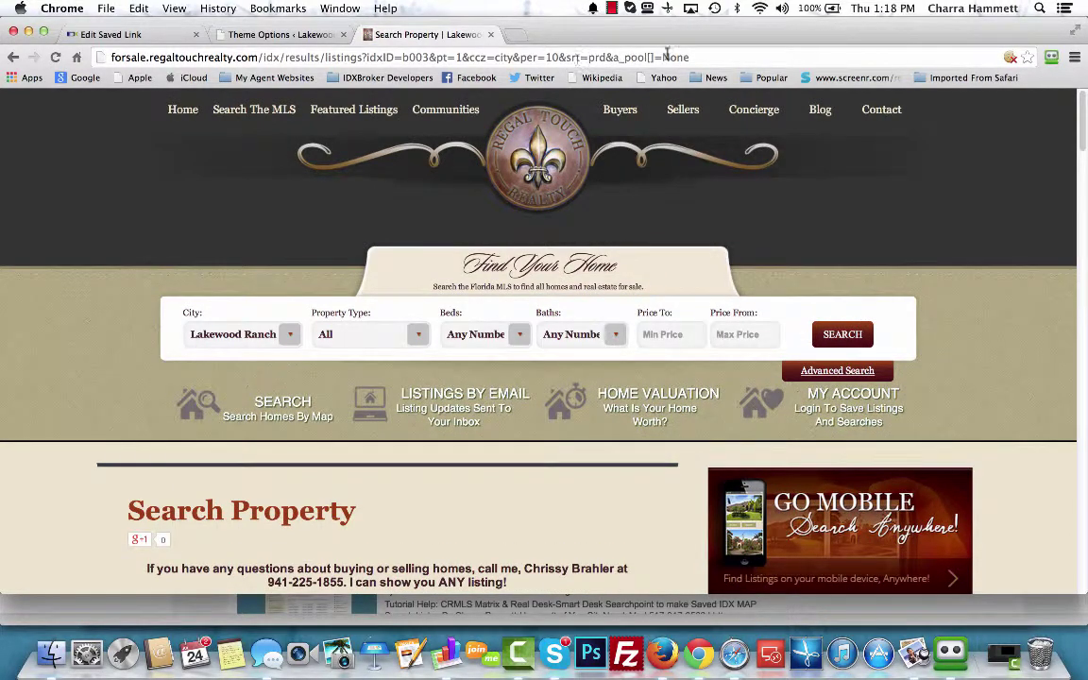
pyautogui.moveTo(707, 56); pyautogui.dragTo(611, 56)
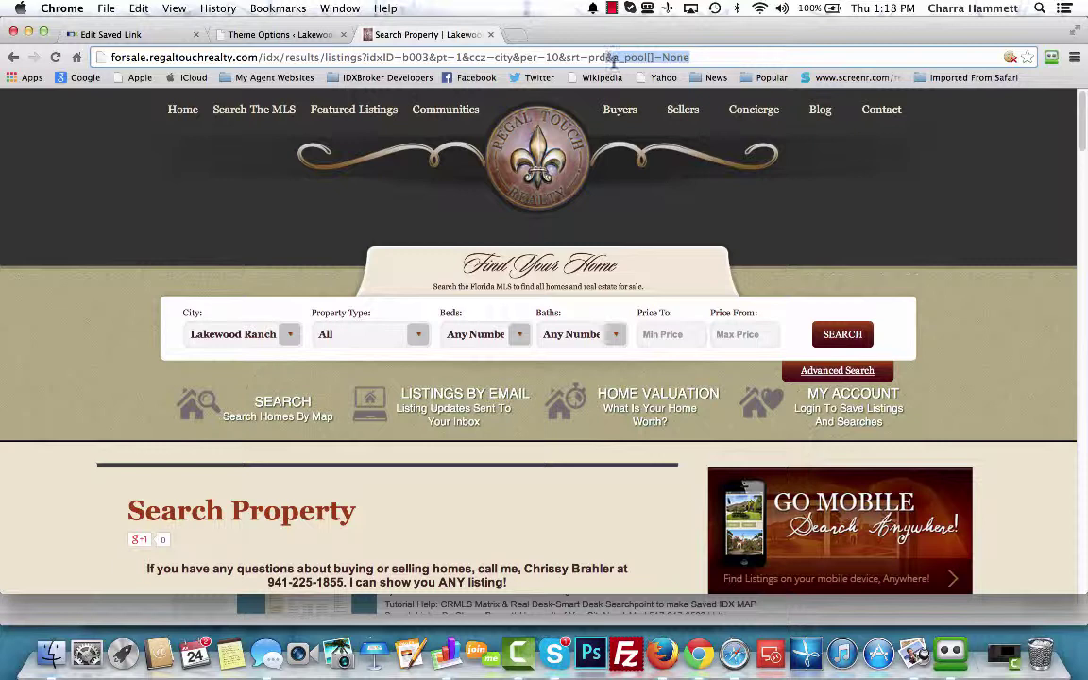
pyautogui.moveTo(611, 57)
pyautogui.mouseDown()
pyautogui.moveTo(552, 57)
pyautogui.moveTo(694, 57)
pyautogui.moveTo(572, 57)
pyautogui.moveTo(608, 60)
pyautogui.mouseUp()
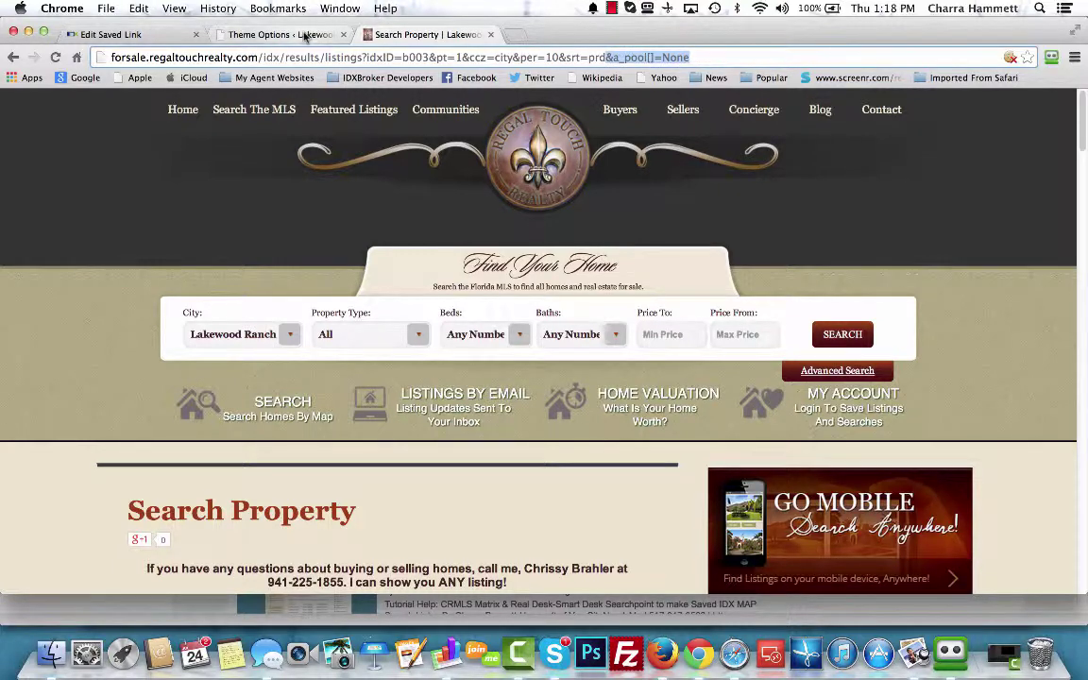
# Step: Copy the a_pool[]=None parameter from the search results address
pyautogui.click(144, 36)
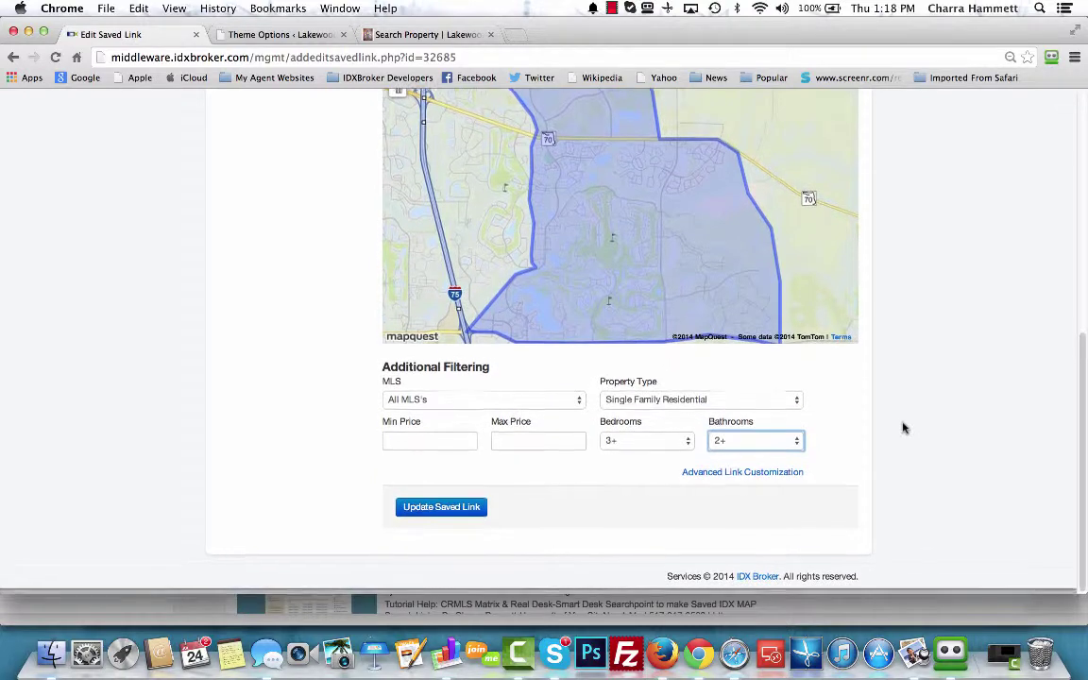
pyautogui.click(735, 479)
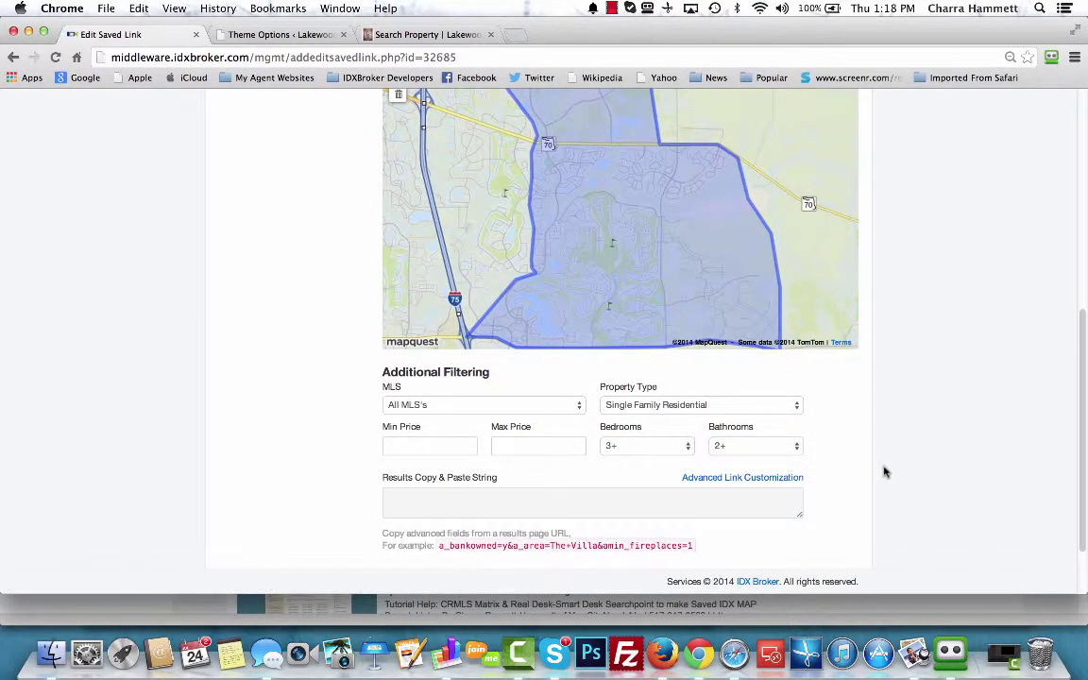
pyautogui.scroll(-3, 880, 468)
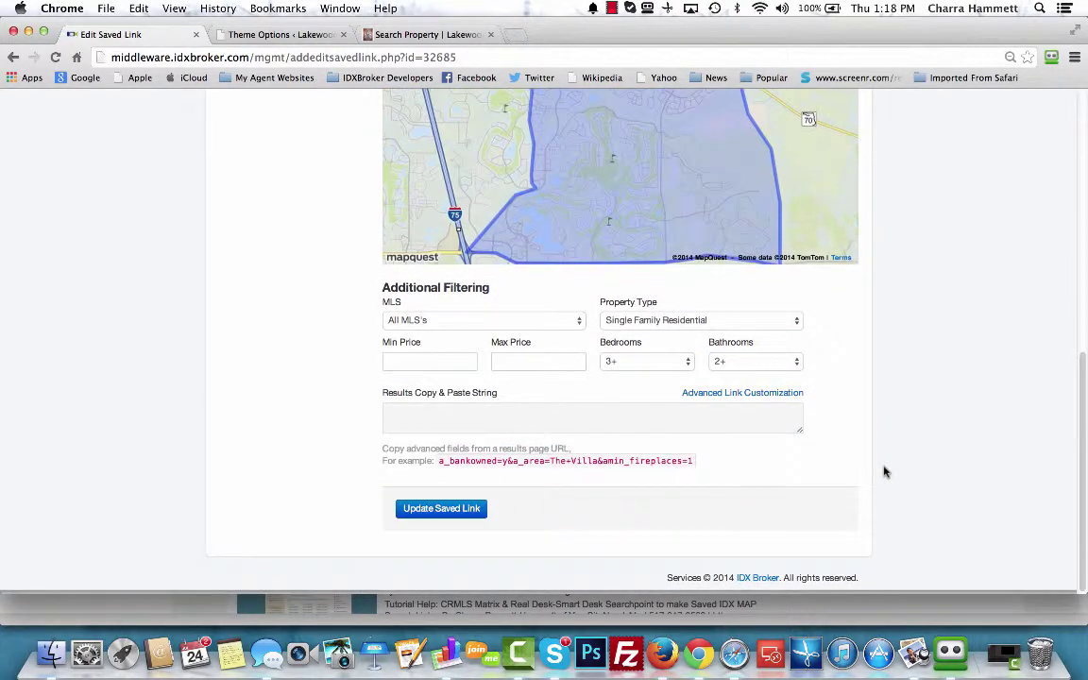
pyautogui.click(443, 36)
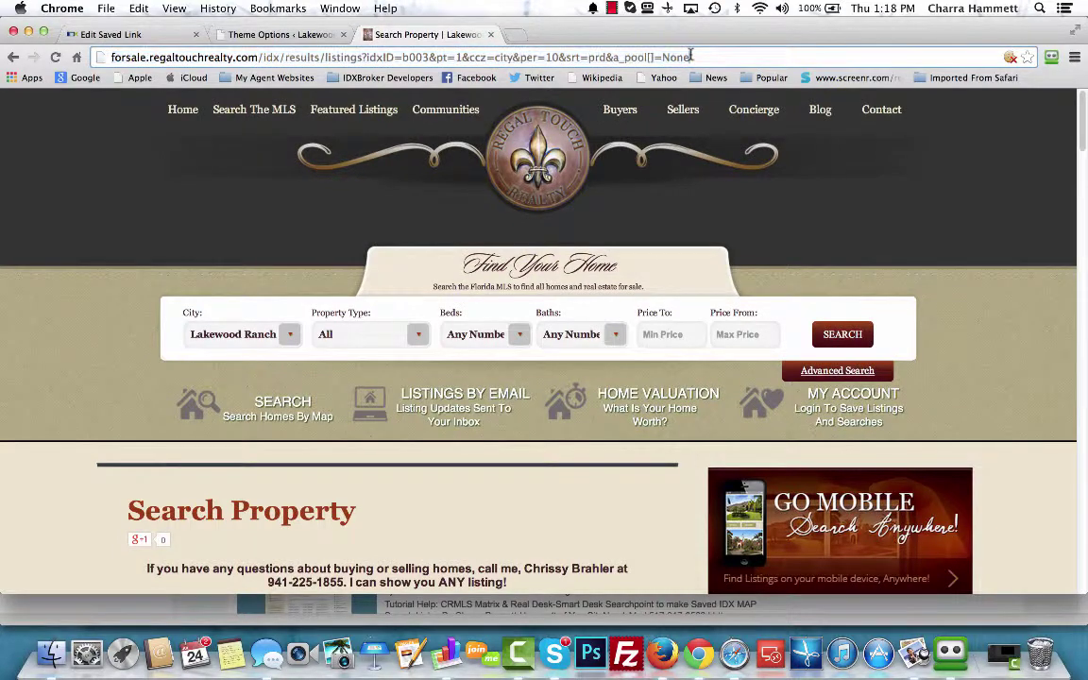
pyautogui.moveTo(687, 57); pyautogui.dragTo(614, 59)
pyautogui.press('super+c')
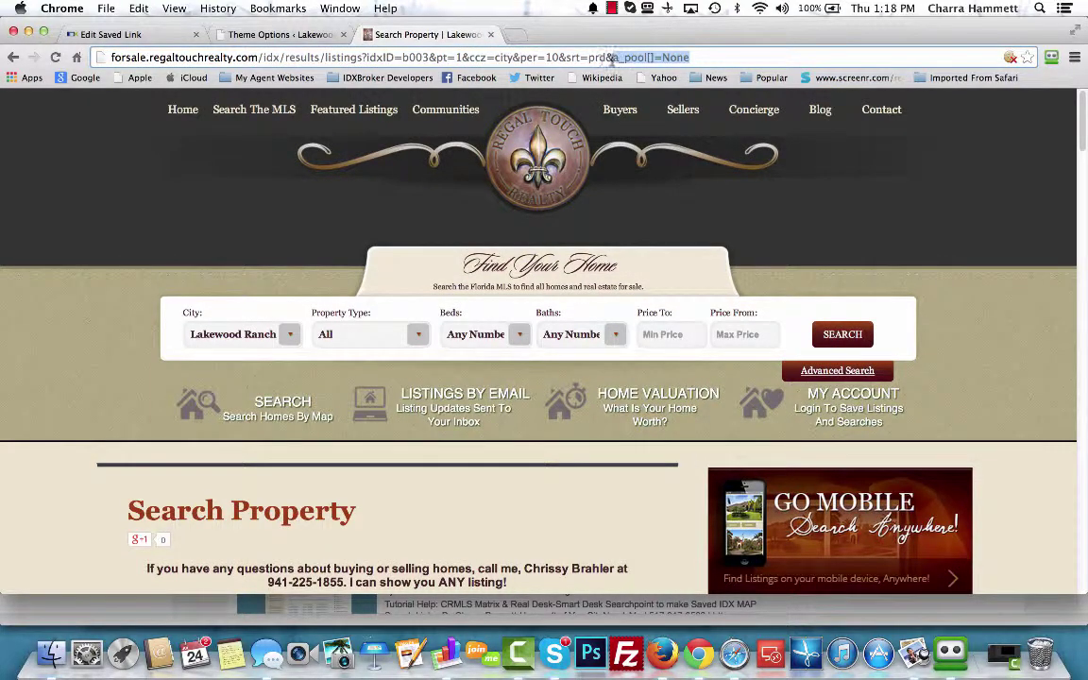
# Step: Set MLS to Mid Florida Regional MLS and paste a_pool[]=None into Results Copy & Paste String
pyautogui.click(156, 36)
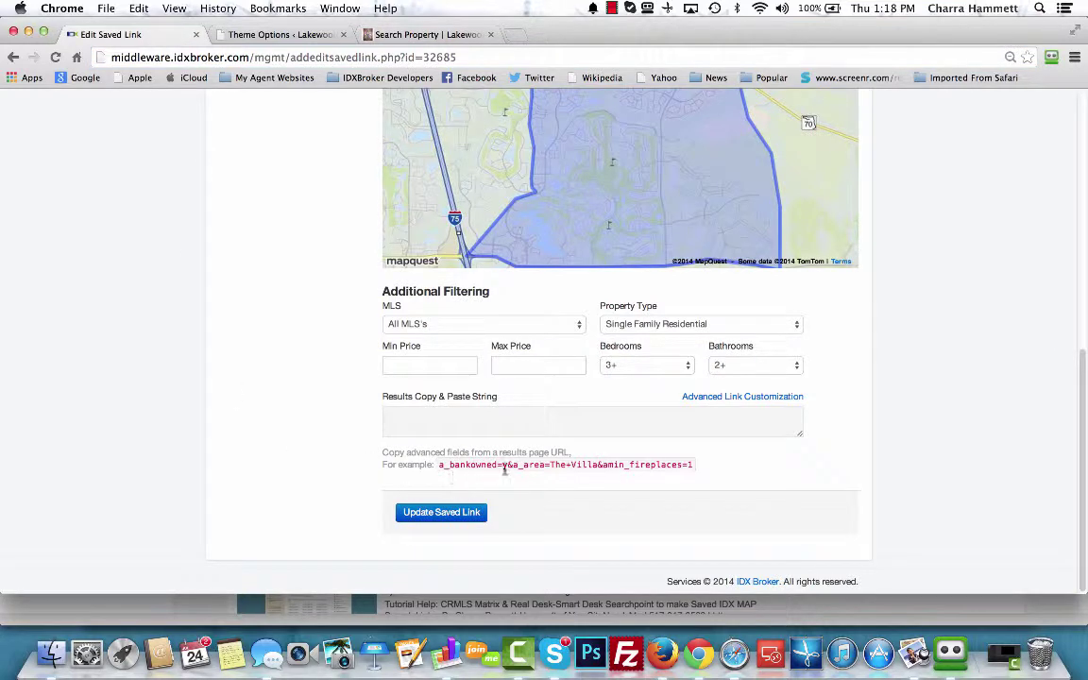
pyautogui.moveTo(515, 433)
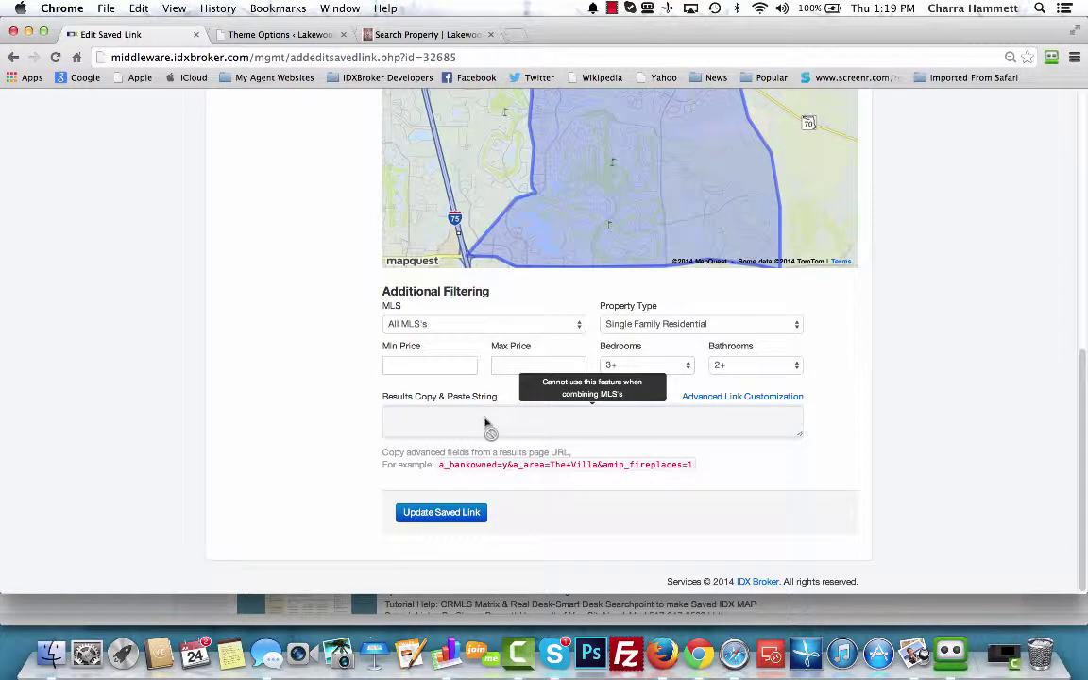
pyautogui.click(421, 324)
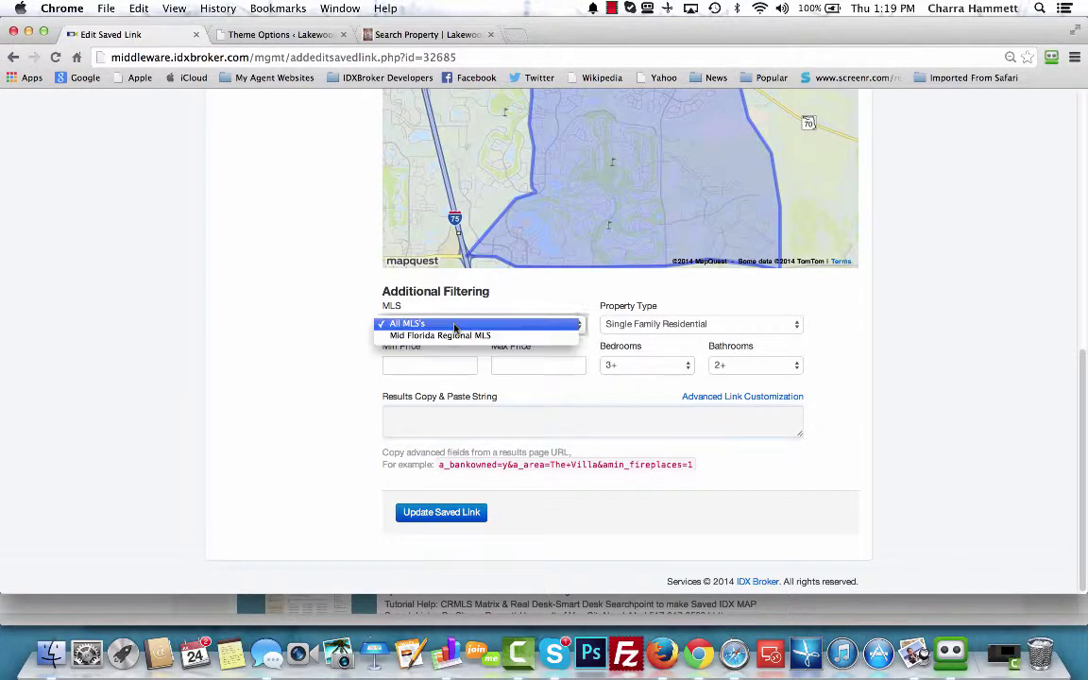
pyautogui.click(455, 336)
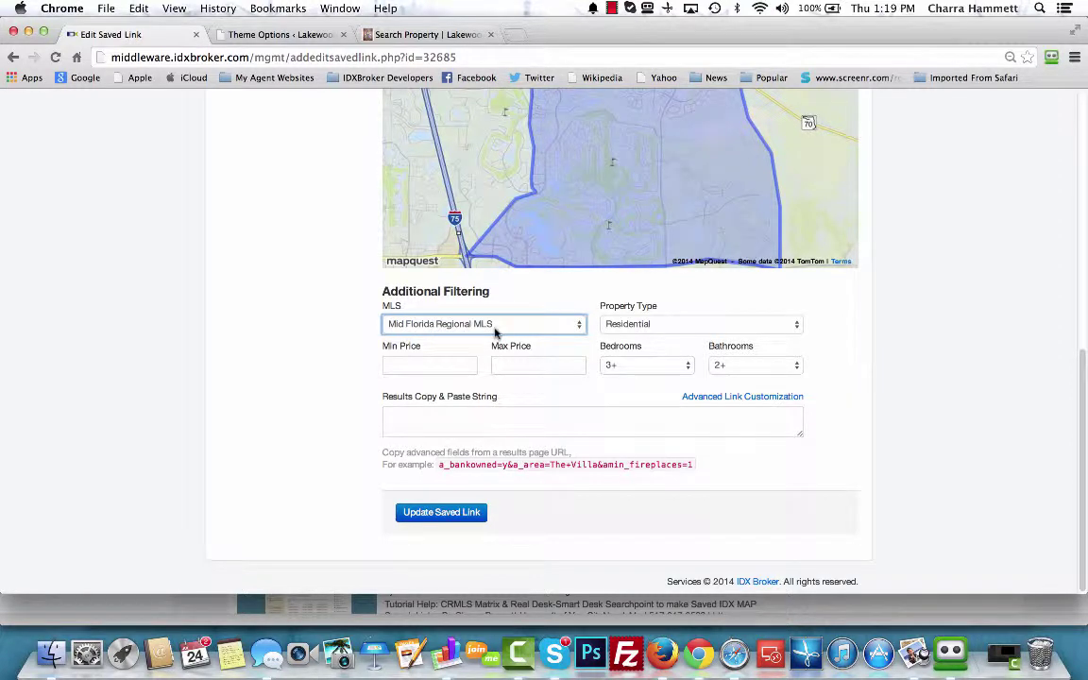
pyautogui.click(464, 427)
pyautogui.press('super+v')
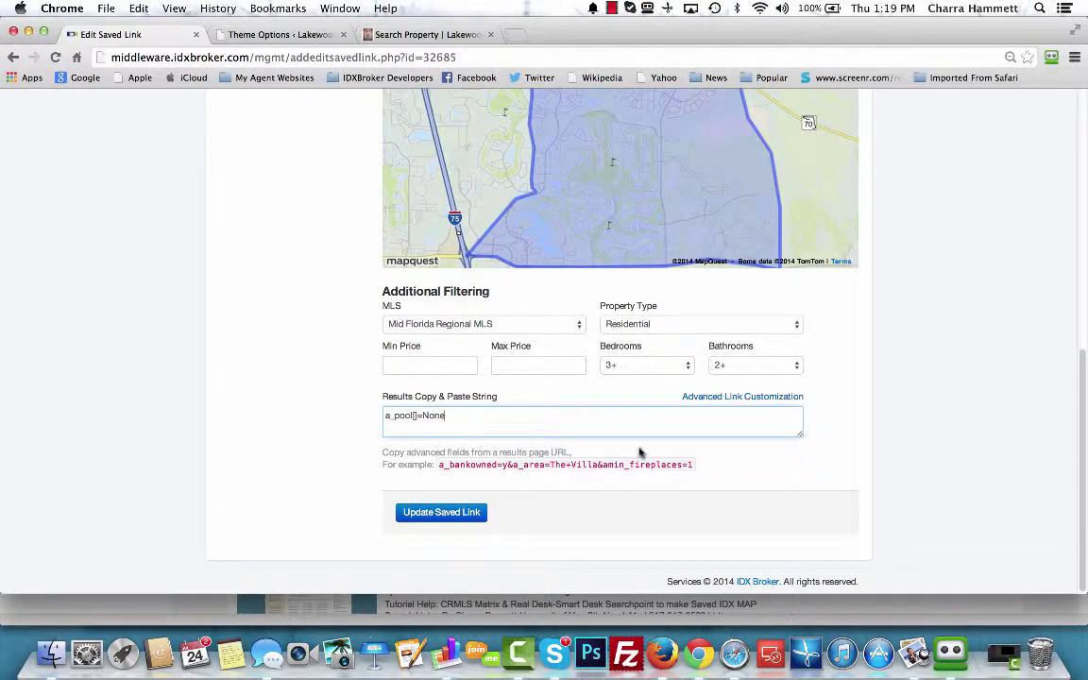
pyautogui.click(464, 19)
pyautogui.scroll(-5, 292, 410)
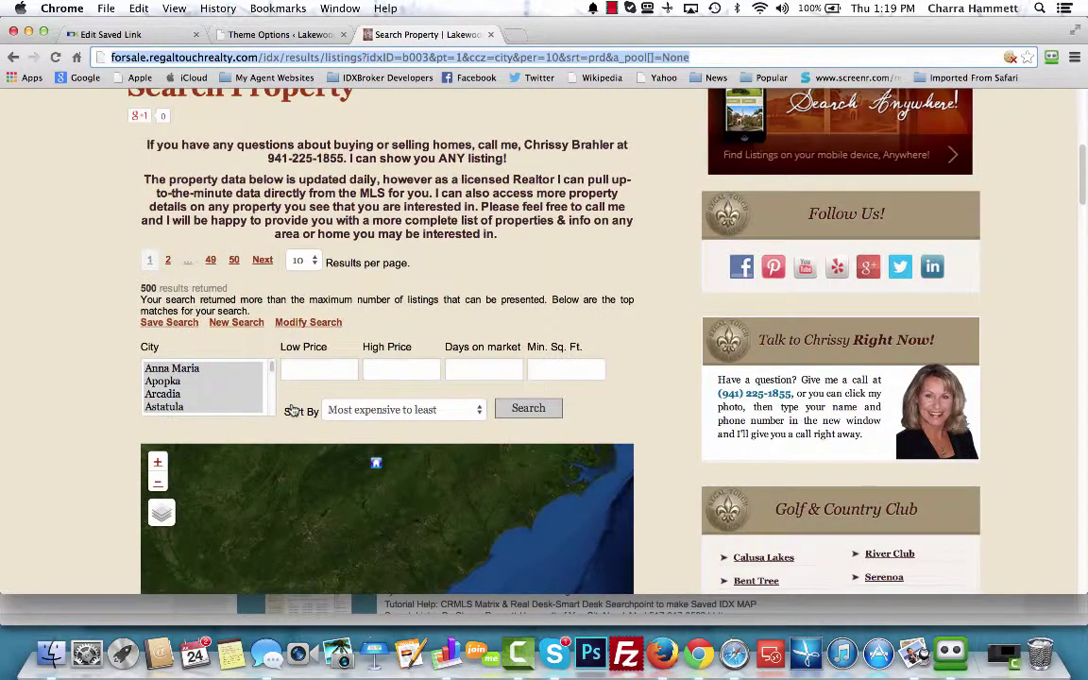
# Step: Search with Pool: None and New Construction: Yes, then select the added URL parameters
pyautogui.click(13, 57)
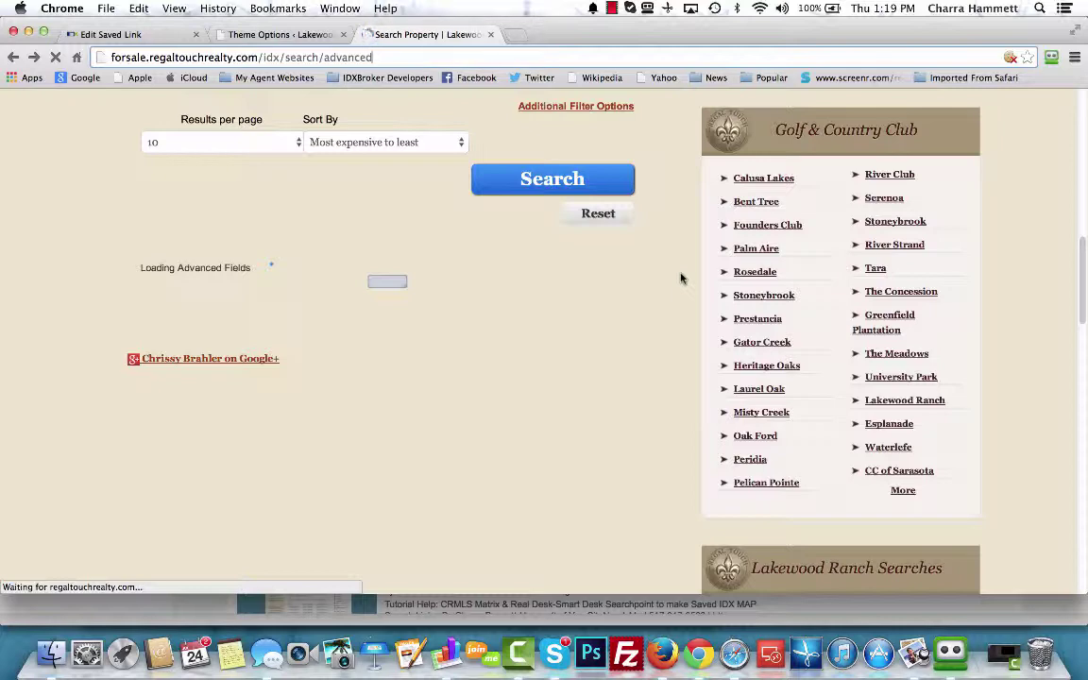
pyautogui.scroll(-5, 682, 278)
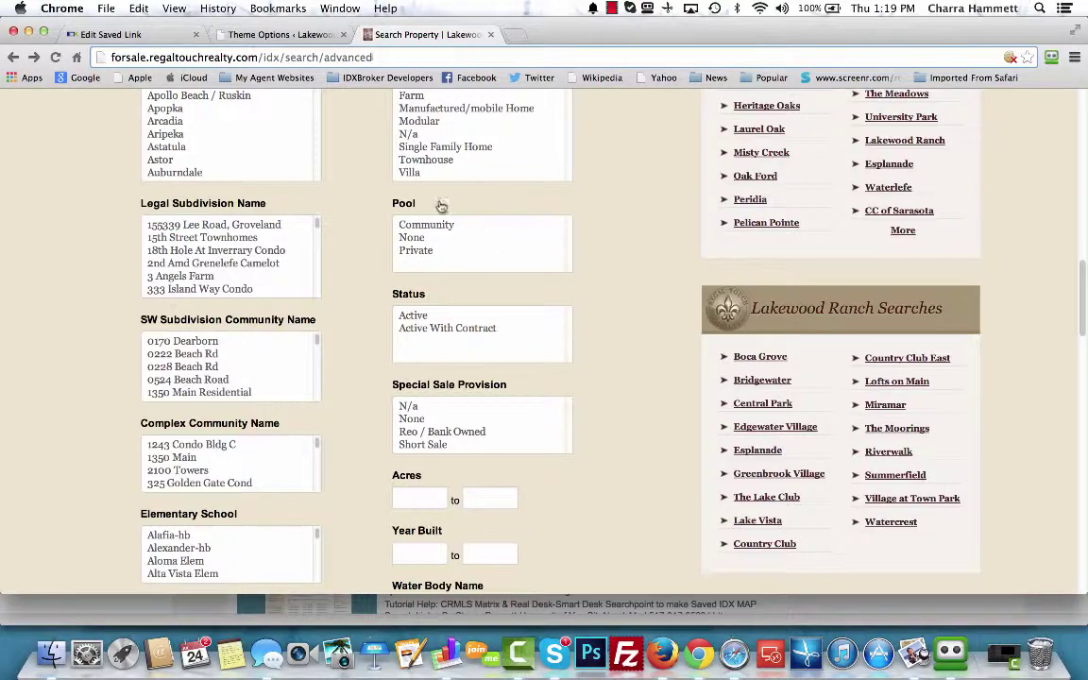
pyautogui.click(412, 237)
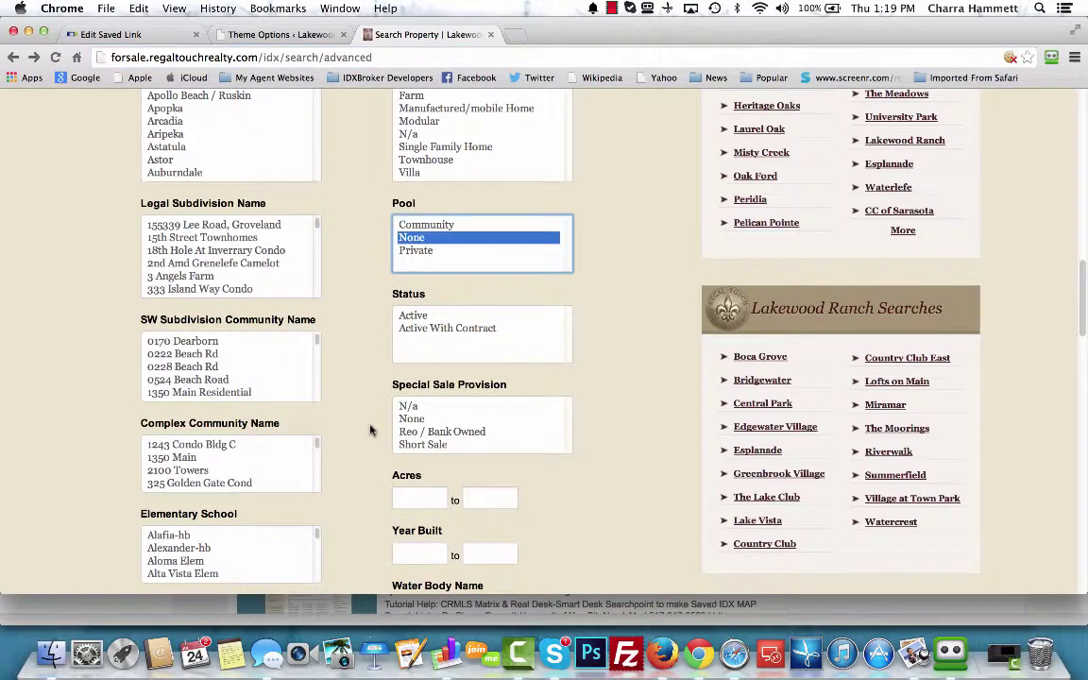
pyautogui.scroll(5, 370, 430)
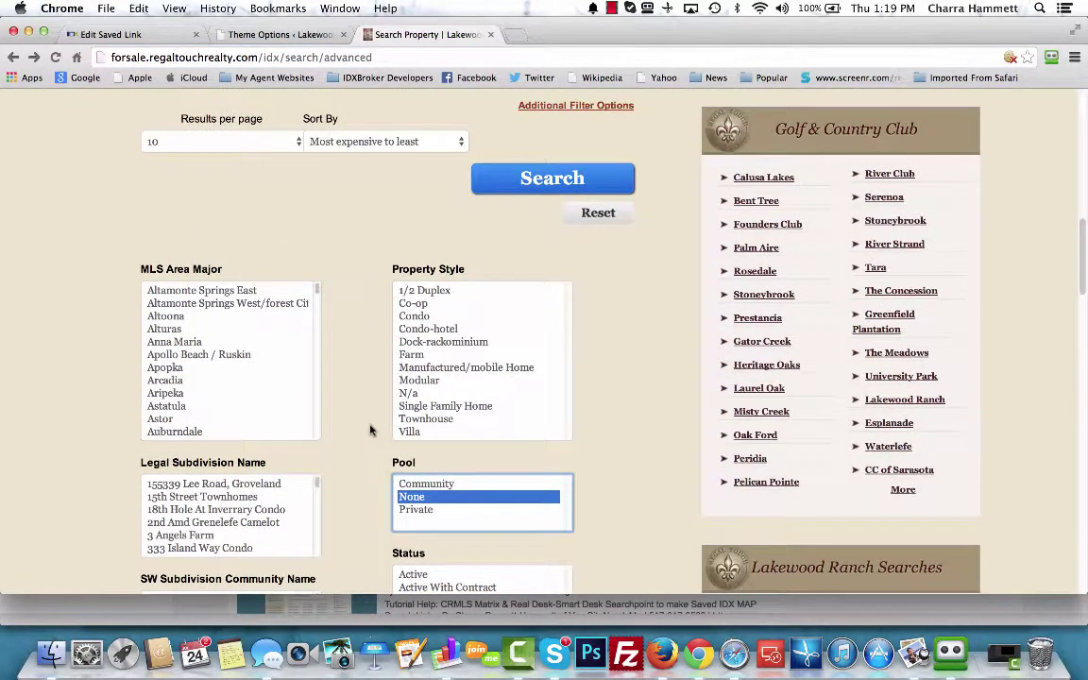
pyautogui.scroll(-18, 370, 430)
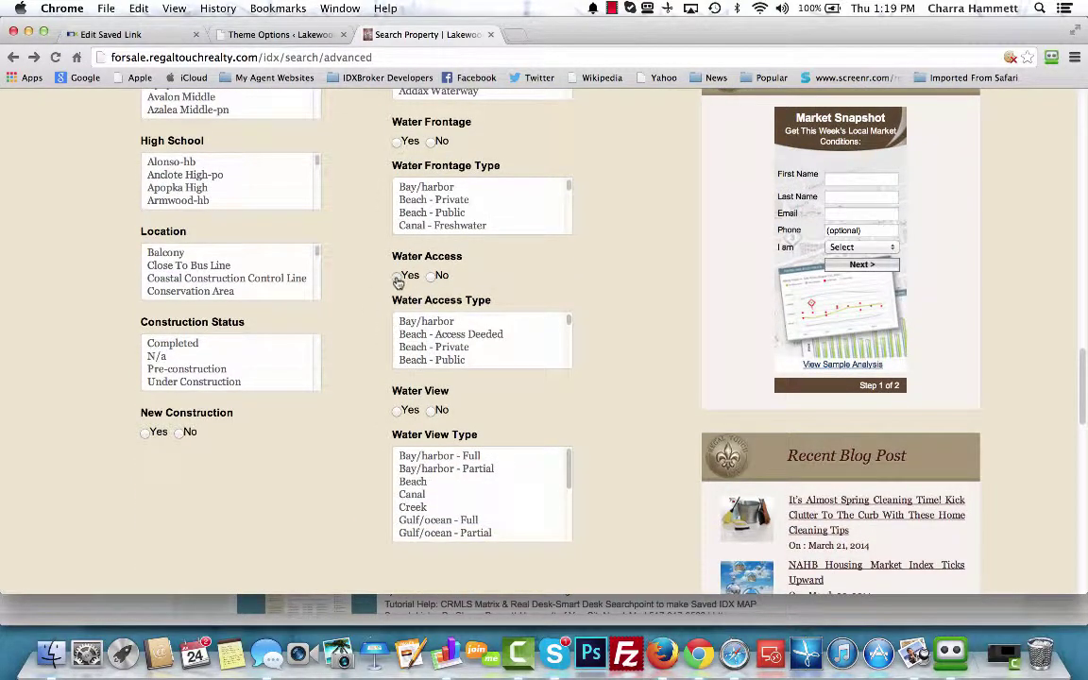
pyautogui.click(147, 434)
pyautogui.scroll(-5, 566, 401)
pyautogui.scroll(10, 432, 336)
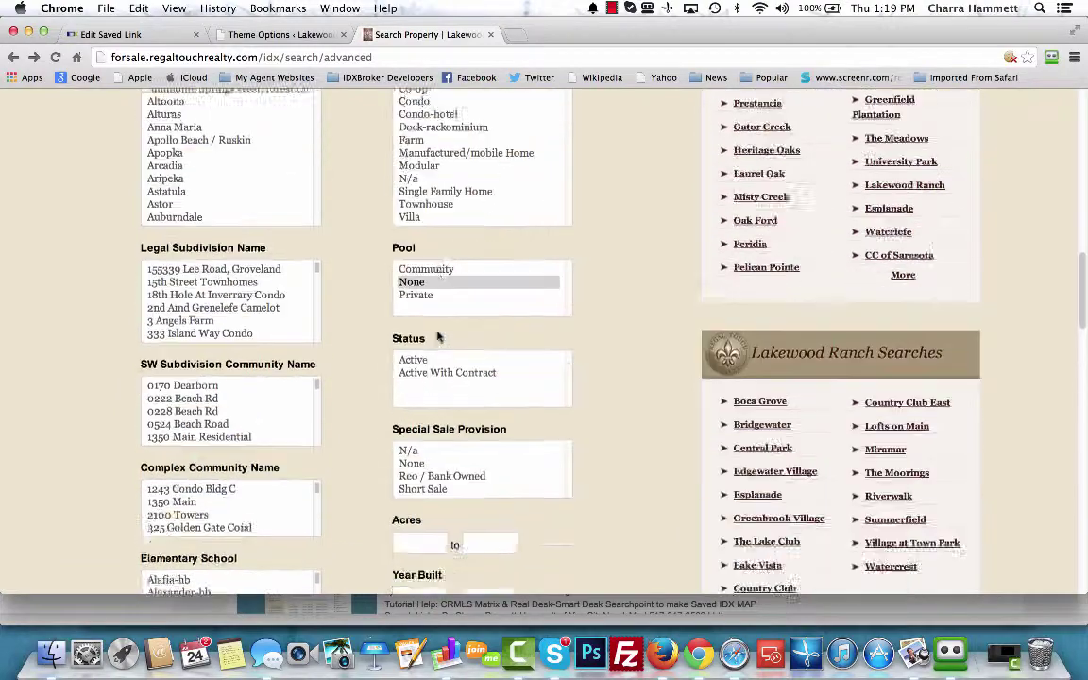
pyautogui.scroll(5, 437, 337)
pyautogui.click(529, 412)
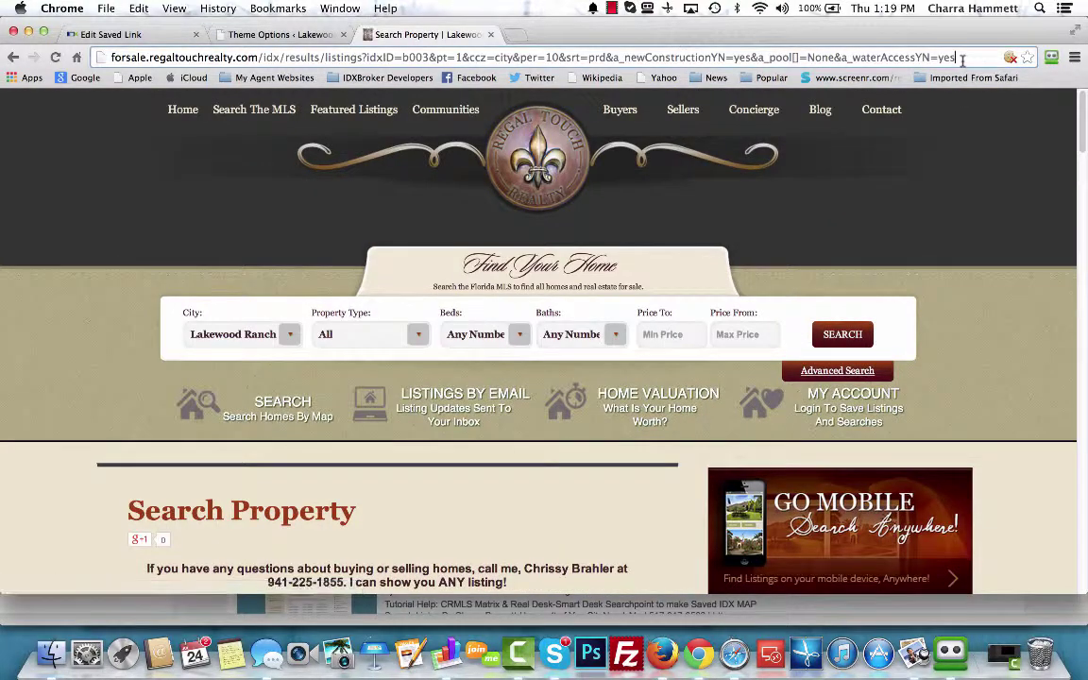
pyautogui.moveTo(962, 58); pyautogui.dragTo(621, 59)
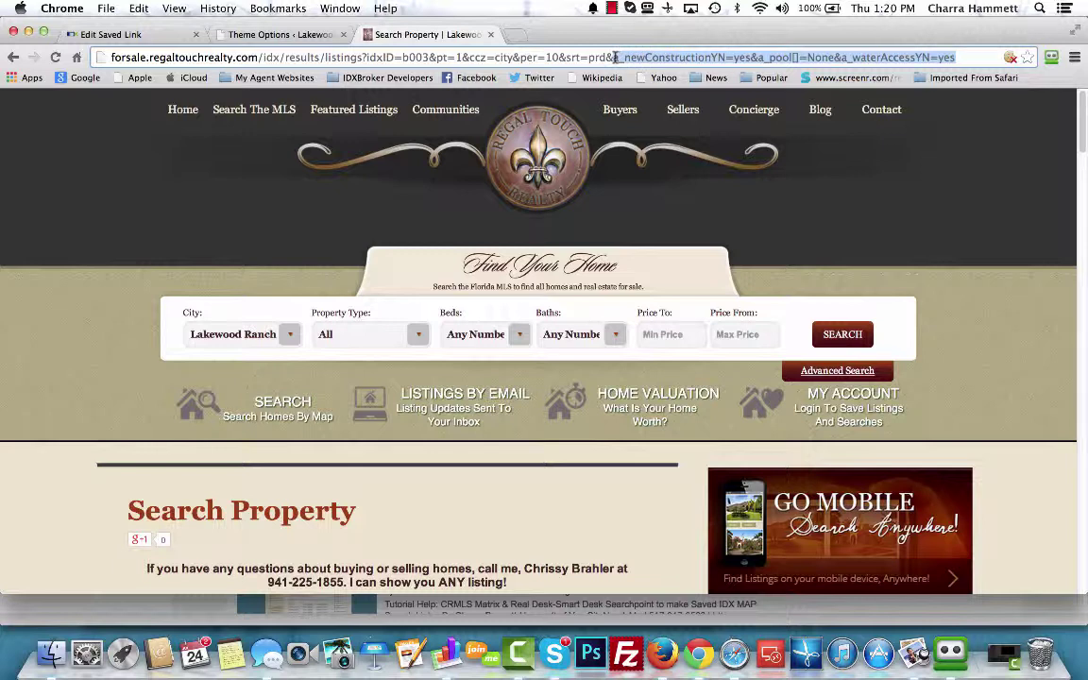
pyautogui.moveTo(621, 58); pyautogui.dragTo(612, 58)
# Step: Update the saved link, then go to Saved Links > Manage
pyautogui.click(149, 34)
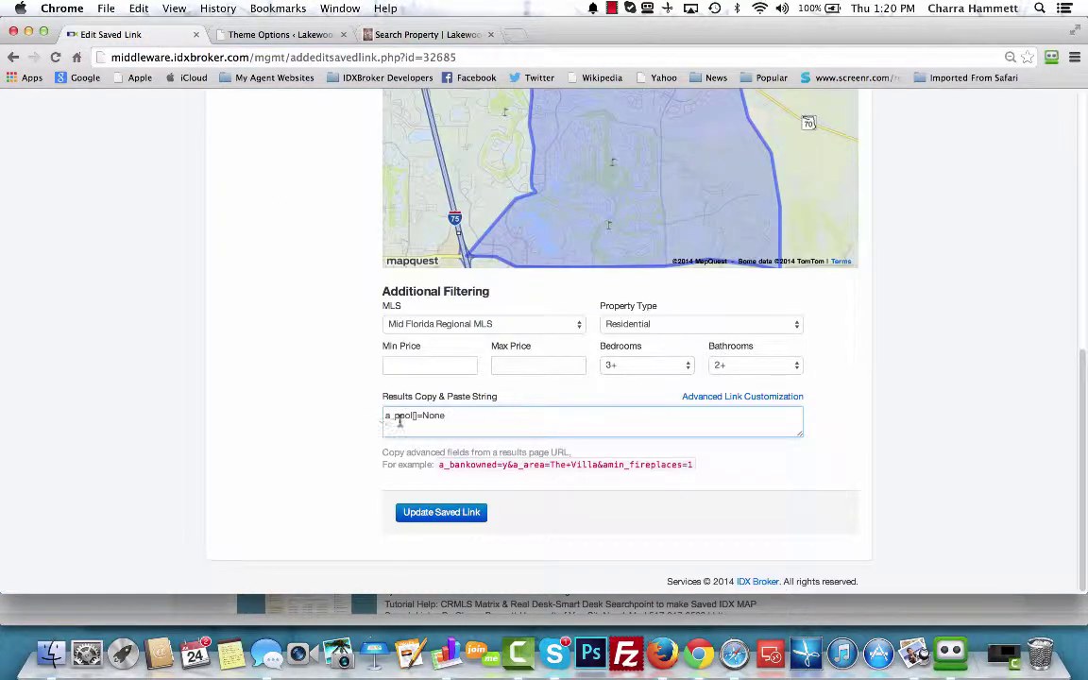
pyautogui.click(454, 513)
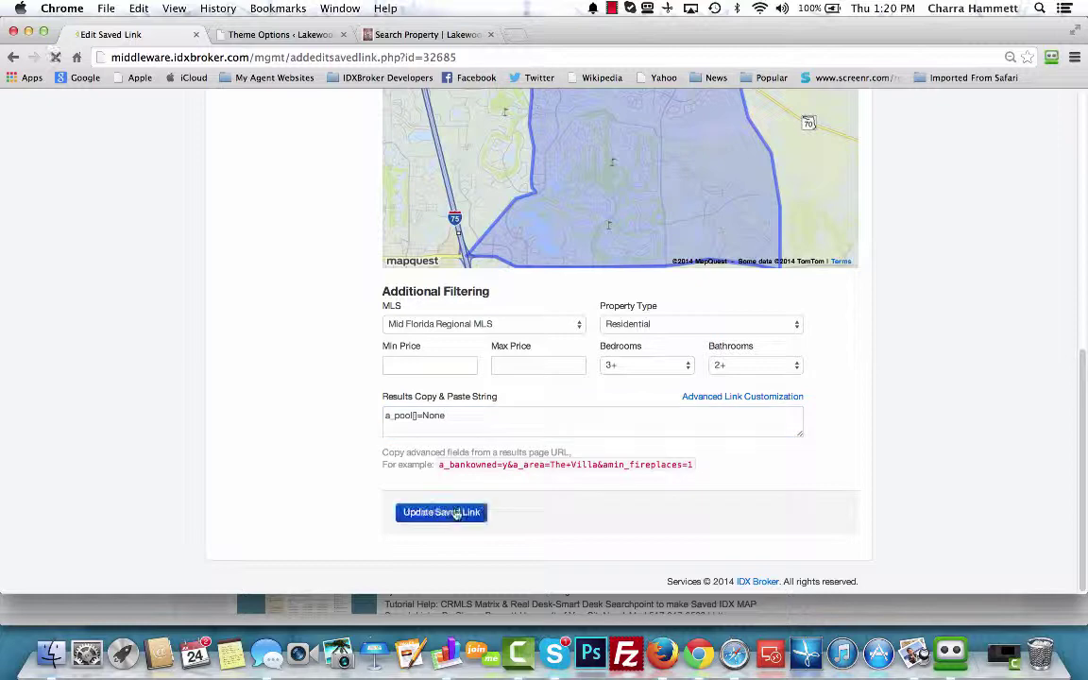
pyautogui.scroll(5, 294, 433)
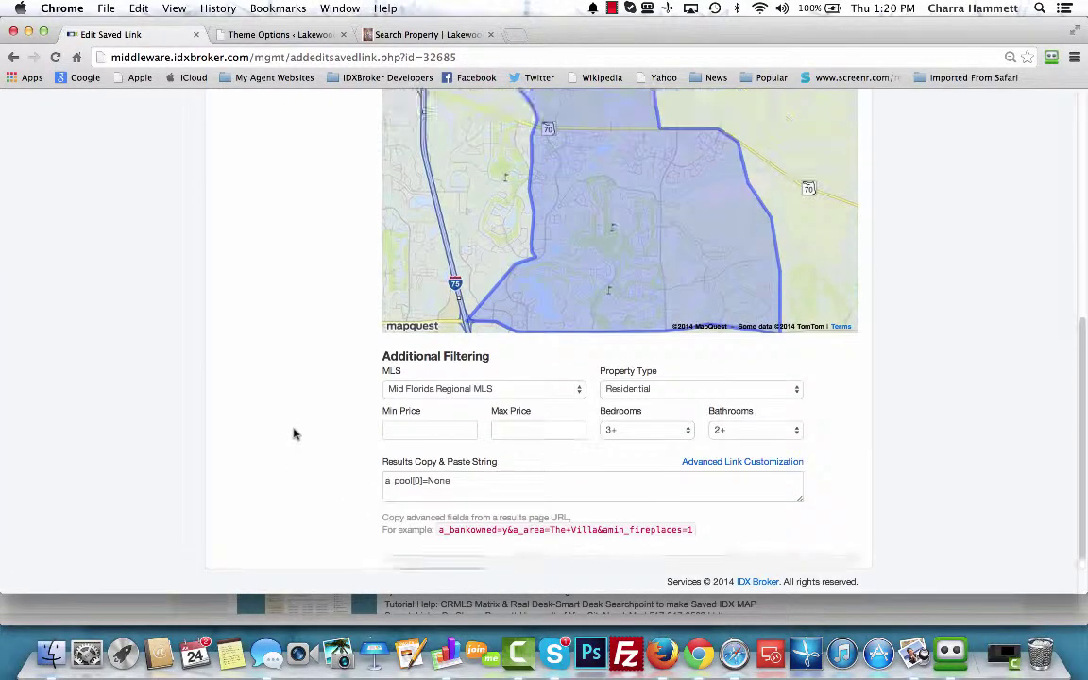
pyautogui.scroll(1, 294, 434)
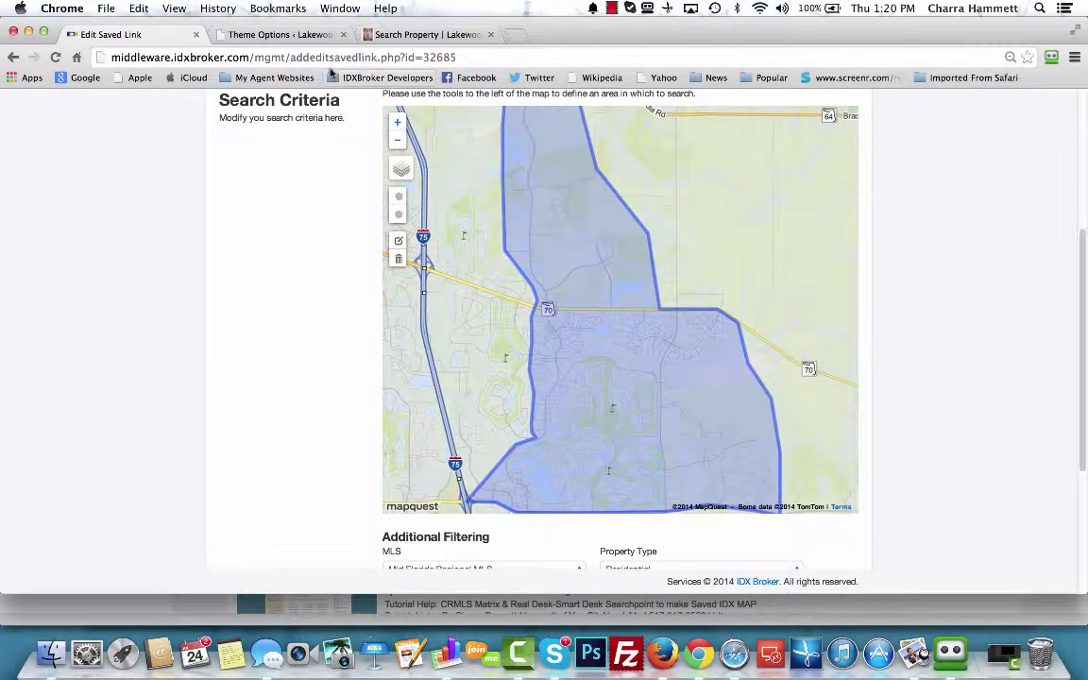
pyautogui.scroll(-5, 279, 267)
pyautogui.scroll(10, 279, 267)
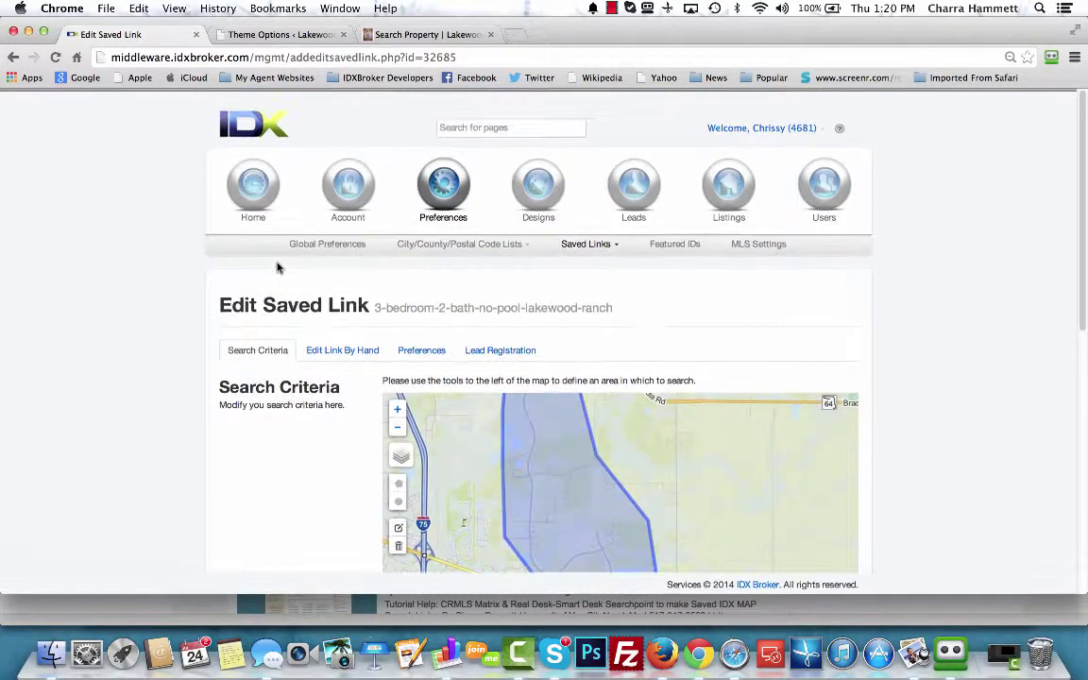
pyautogui.moveTo(590, 244)
pyautogui.click(588, 264)
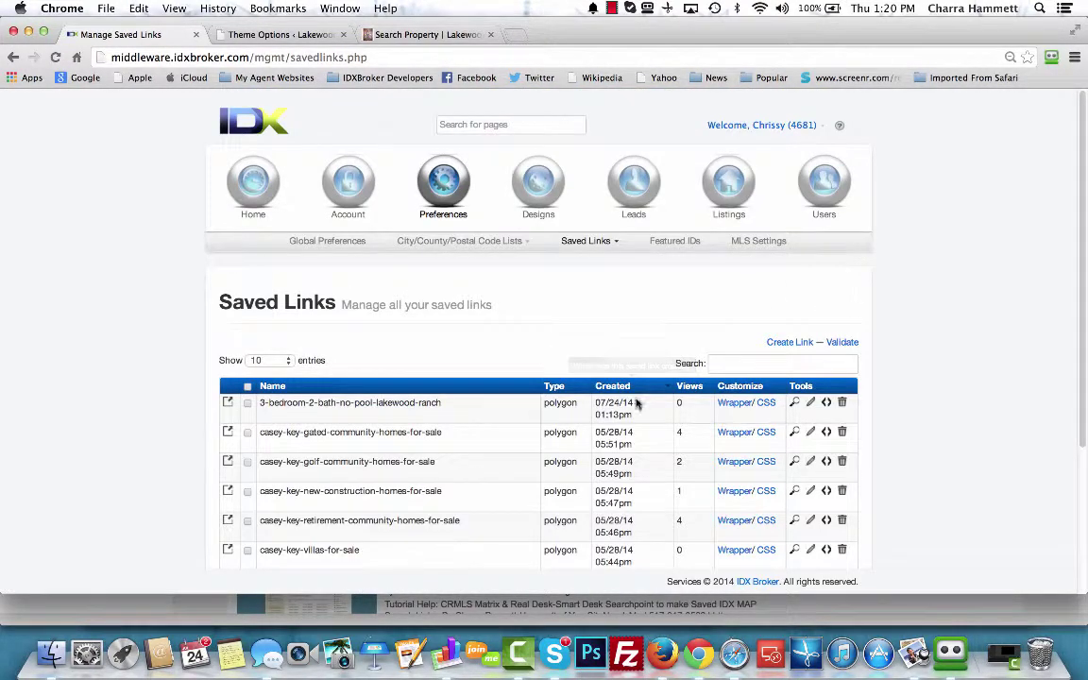
# Step: Preview the 3-bedroom-2-bath-no-pool-lakewood-ranch link and scroll to its 39 map results
pyautogui.click(794, 402)
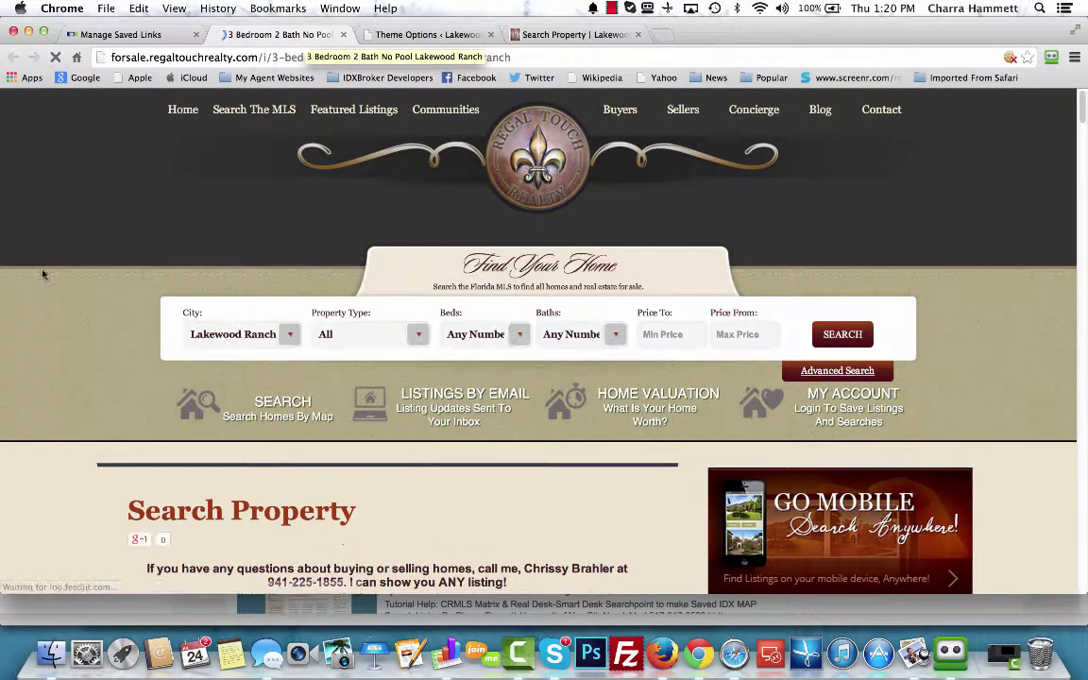
pyautogui.scroll(-10, 29, 332)
pyautogui.scroll(-3, 29, 332)
pyautogui.scroll(3, 30, 333)
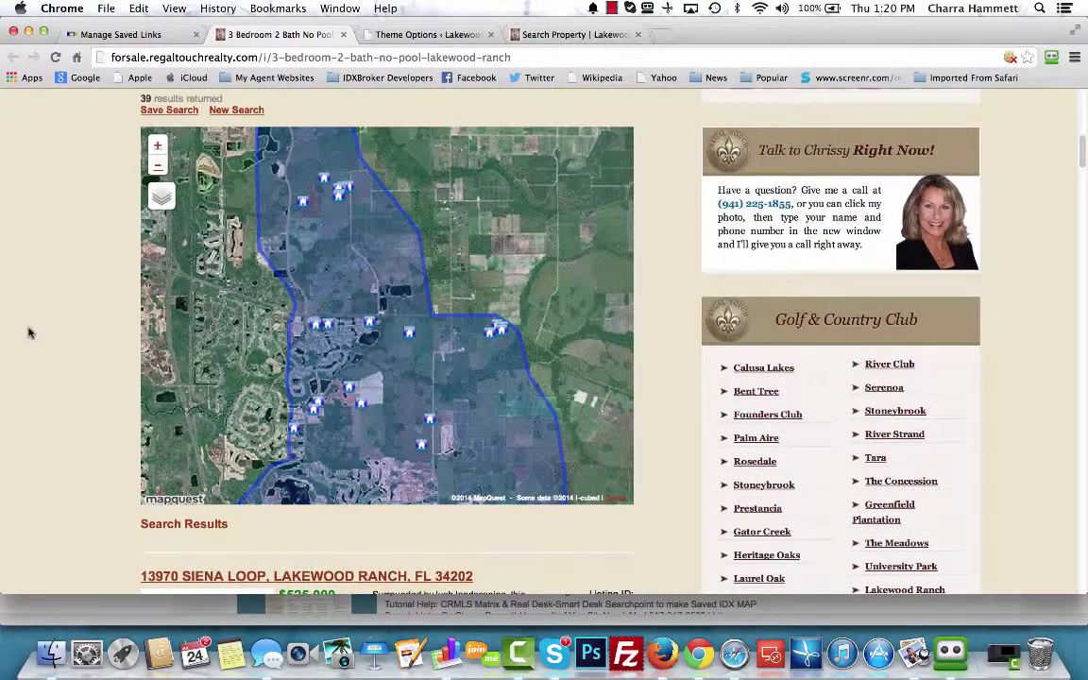